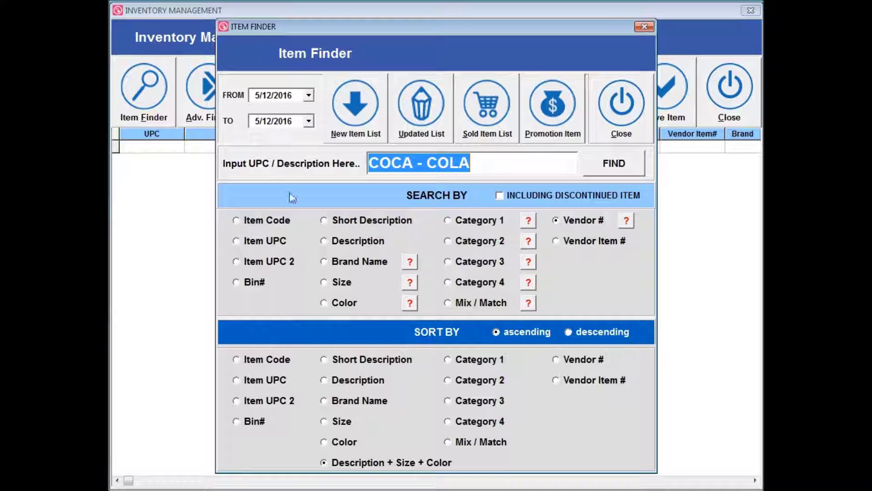
Step: Search the inventory by description for items beginning with "BE"
{"action": "left_click", "coordinate": [237, 241]}
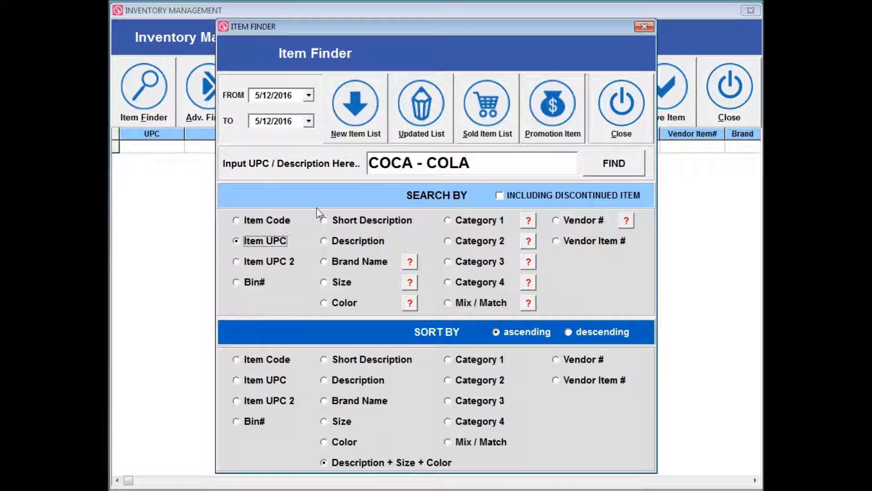
{"action": "left_click_drag", "start_coordinate": [491, 157], "coordinate": [346, 175]}
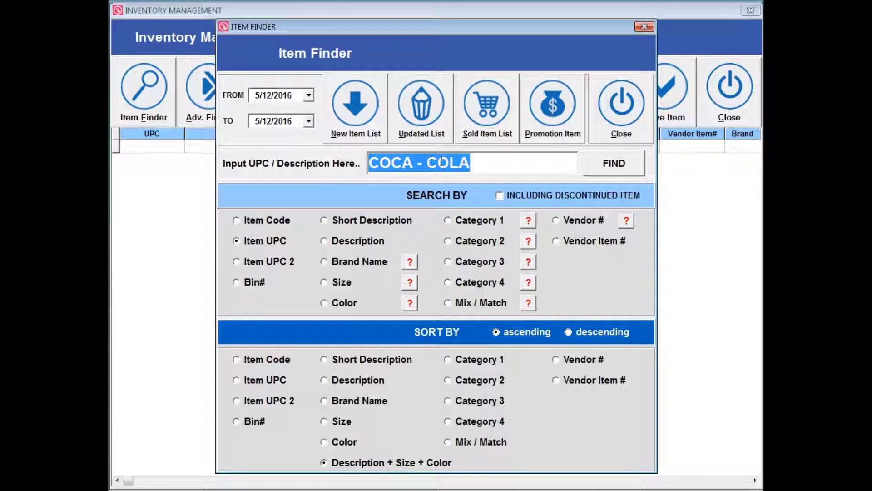
{"action": "left_click", "coordinate": [324, 241]}
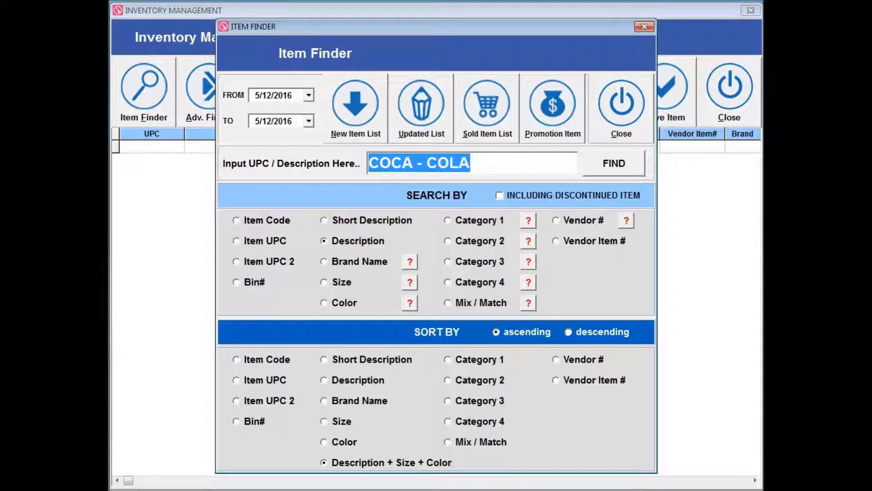
{"action": "type", "text": "BE"}
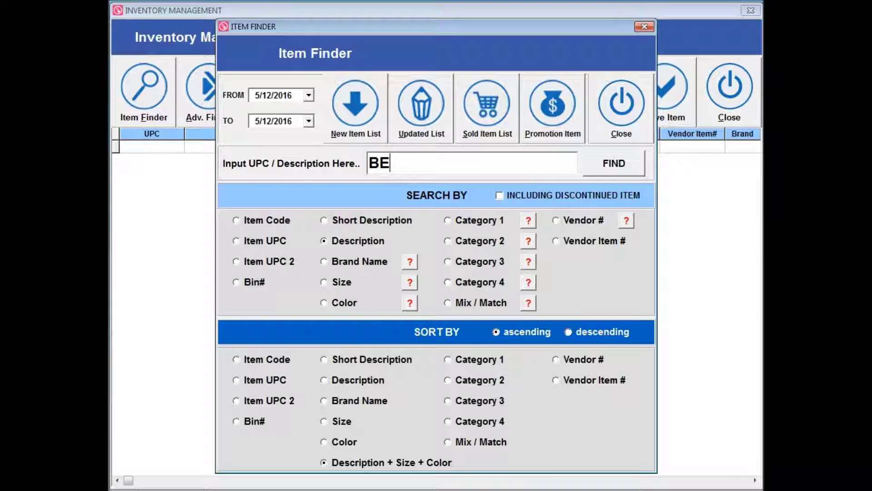
{"action": "key", "text": "Return"}
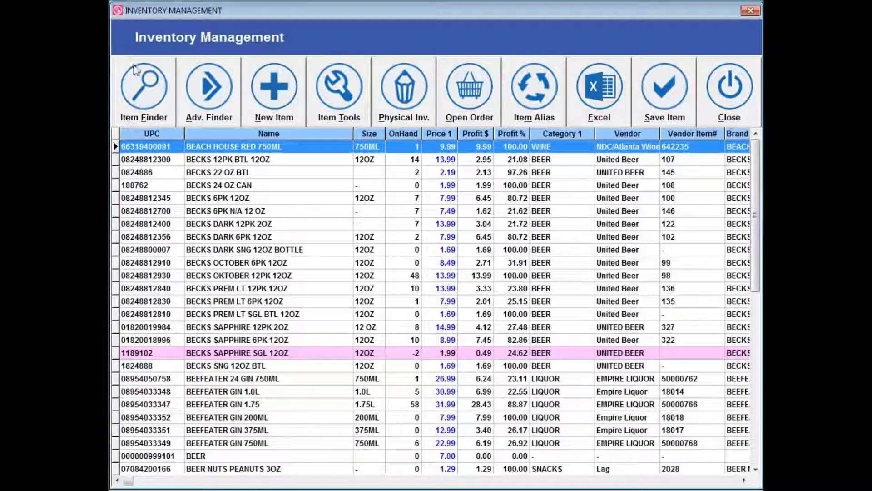
Step: Search the inventory by description for items containing "BE" anywhere, using the wildcard term "%BE"
{"action": "left_click", "coordinate": [130, 89]}
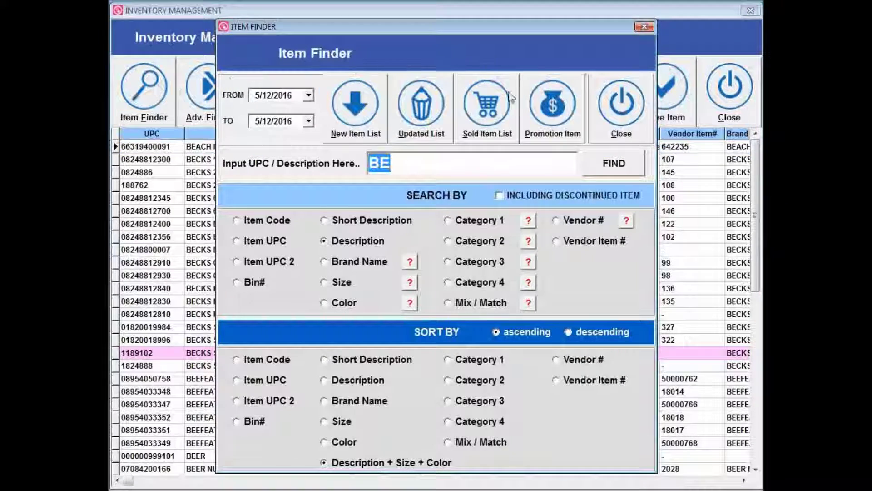
{"action": "left_click", "coordinate": [372, 164]}
{"action": "type", "text": "%"}
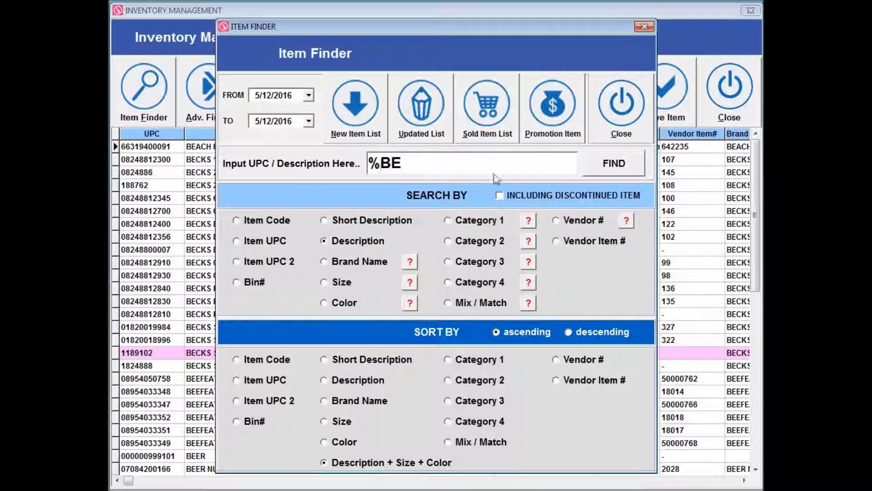
{"action": "left_click", "coordinate": [613, 167]}
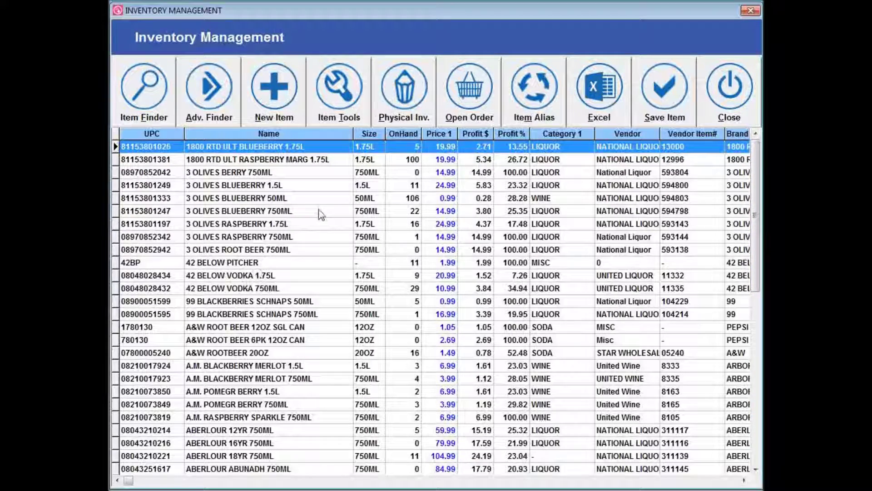
Step: Find all items in the BEER group of Category 1 and view the end of the list
{"action": "left_click", "coordinate": [144, 107]}
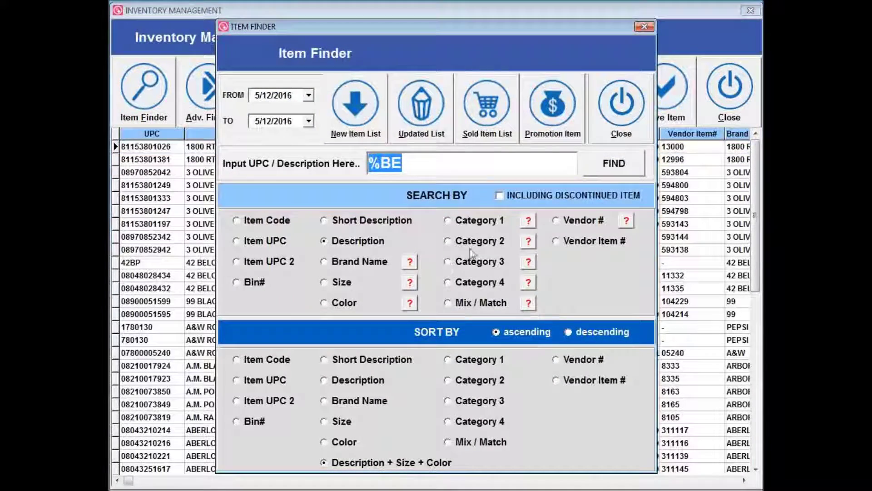
{"action": "left_click", "coordinate": [529, 222]}
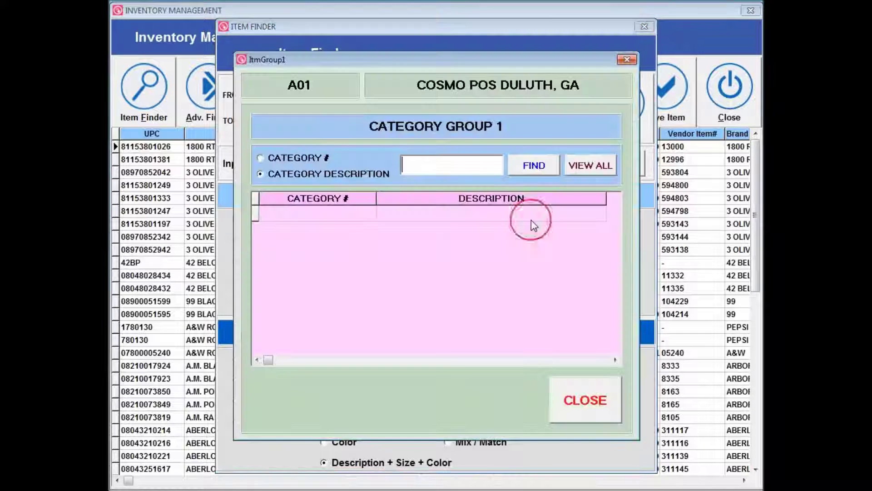
{"action": "left_click", "coordinate": [599, 169]}
{"action": "left_click", "coordinate": [440, 211]}
{"action": "left_click", "coordinate": [601, 407]}
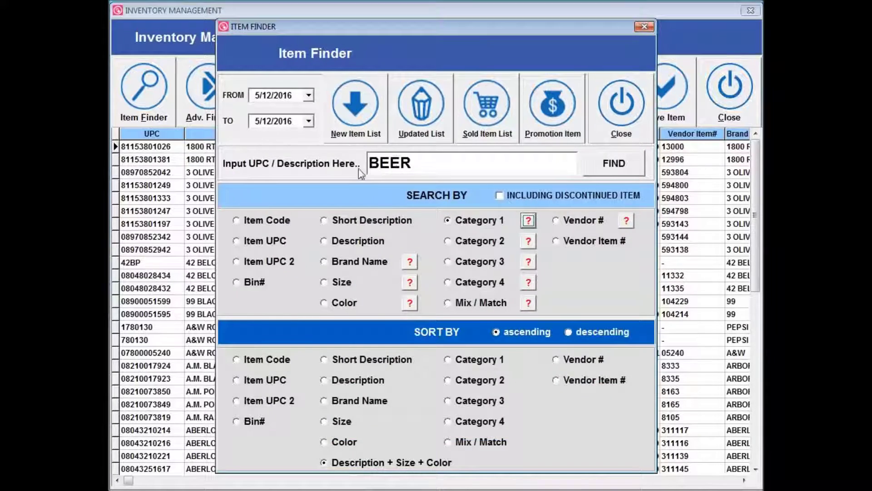
{"action": "left_click", "coordinate": [636, 163]}
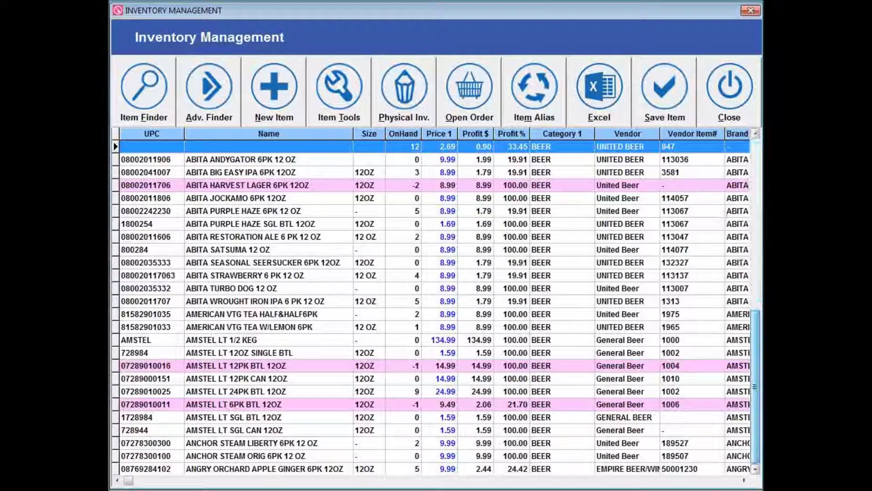
{"action": "key", "text": "ctrl+End"}
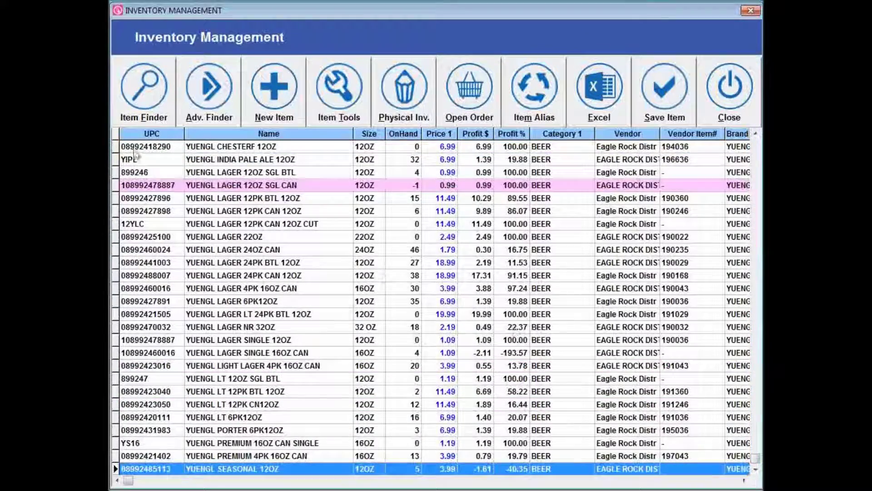
Step: List the new items for the date range 3/1/2016 to 3/31/2016 and look through them
{"action": "left_click", "coordinate": [134, 97]}
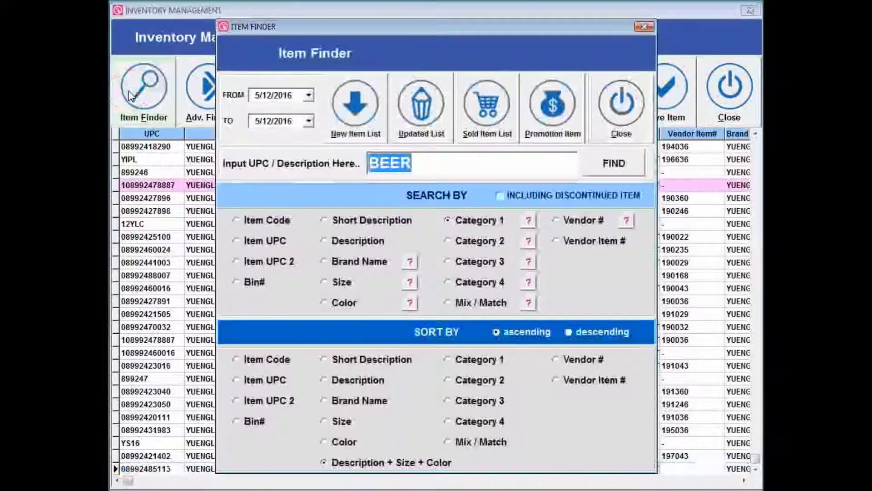
{"action": "left_click", "coordinate": [309, 95]}
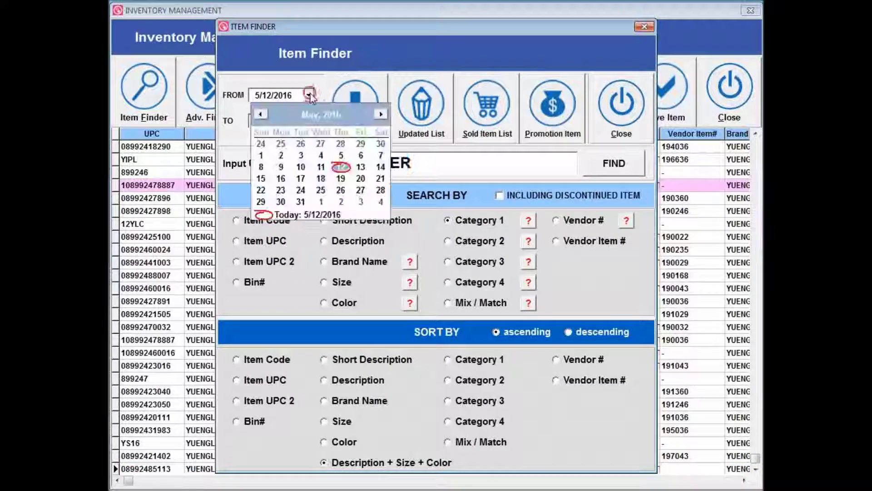
{"action": "left_click", "coordinate": [259, 115]}
{"action": "left_click", "coordinate": [260, 114]}
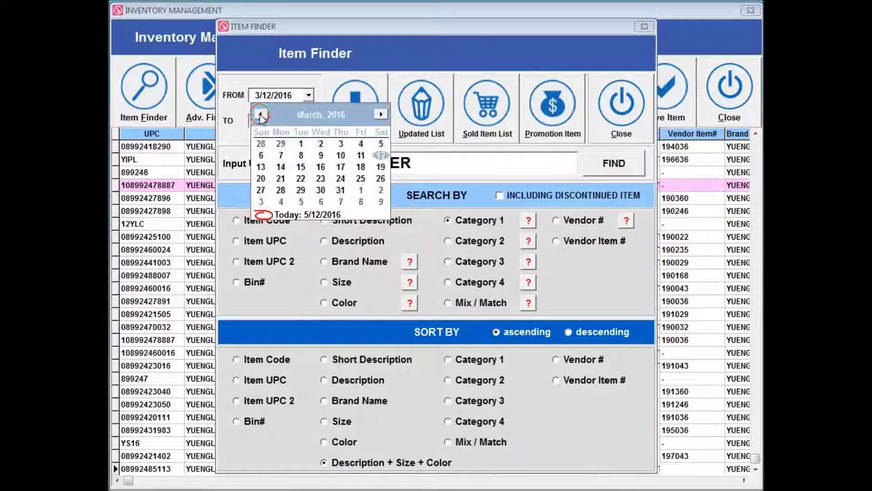
{"action": "left_click", "coordinate": [301, 144]}
{"action": "left_click", "coordinate": [309, 121]}
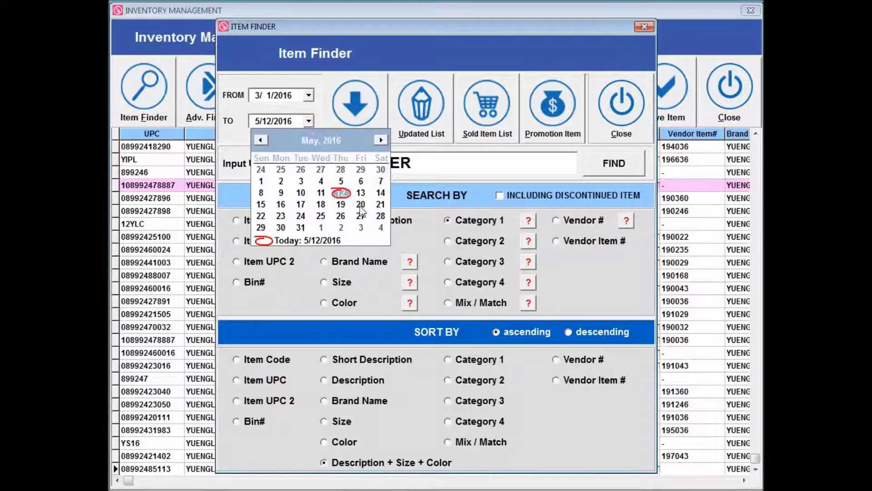
{"action": "left_click", "coordinate": [261, 140]}
{"action": "left_click", "coordinate": [260, 140]}
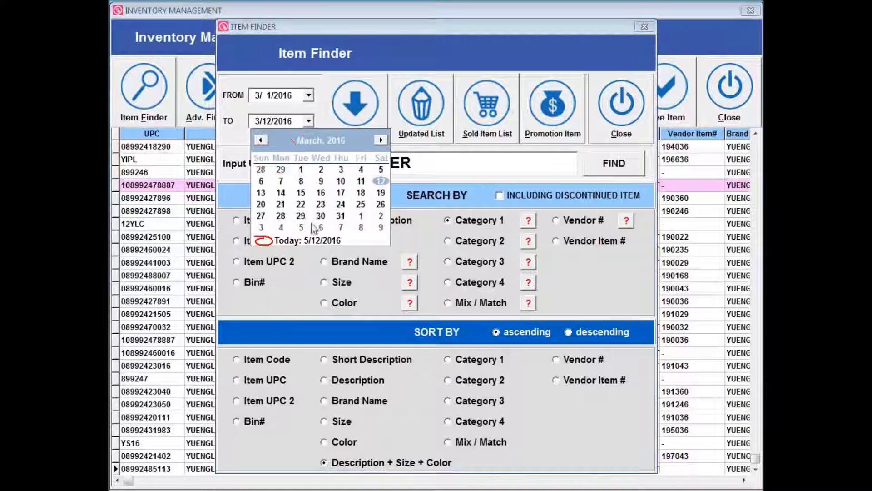
{"action": "left_click", "coordinate": [339, 216]}
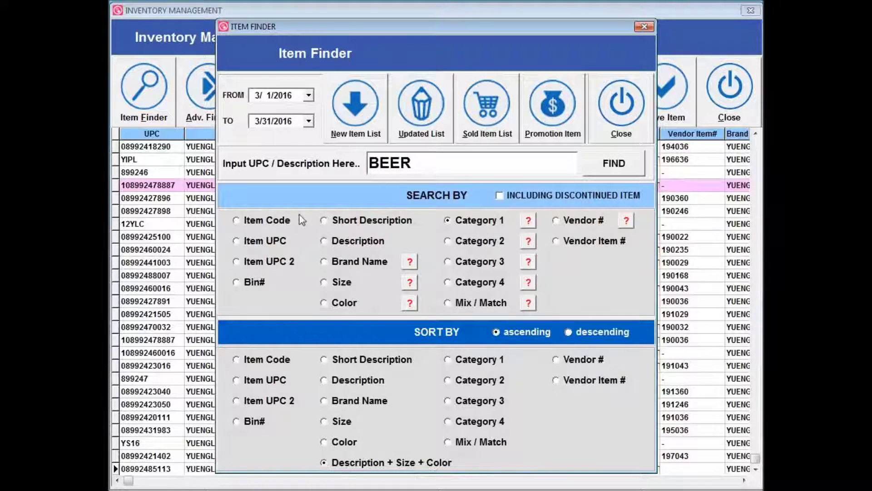
{"action": "left_click", "coordinate": [359, 114]}
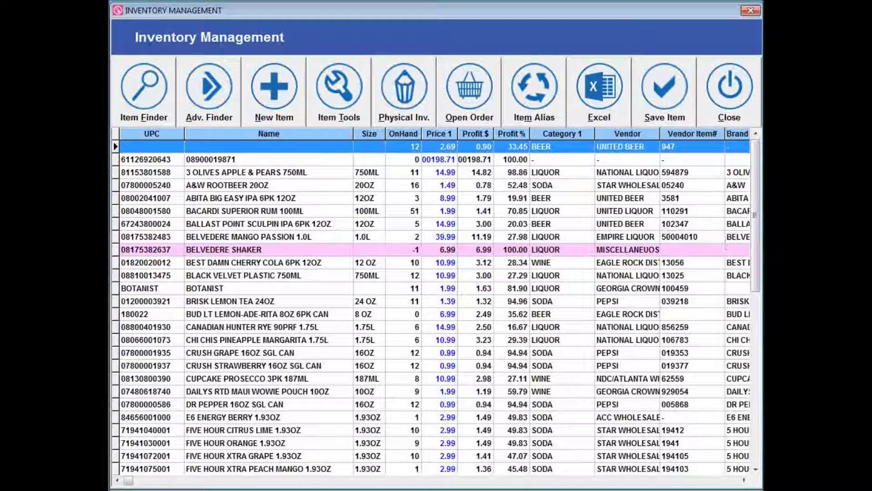
{"action": "left_click_drag", "start_coordinate": [756, 245], "coordinate": [756, 356]}
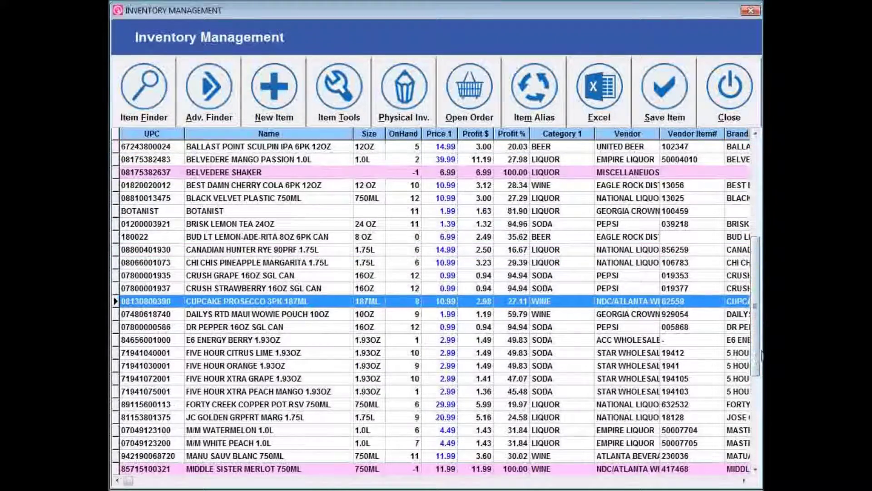
Step: List the updated items for the date range 3/1/2016 to 3/31/2016
{"action": "left_click", "coordinate": [161, 111]}
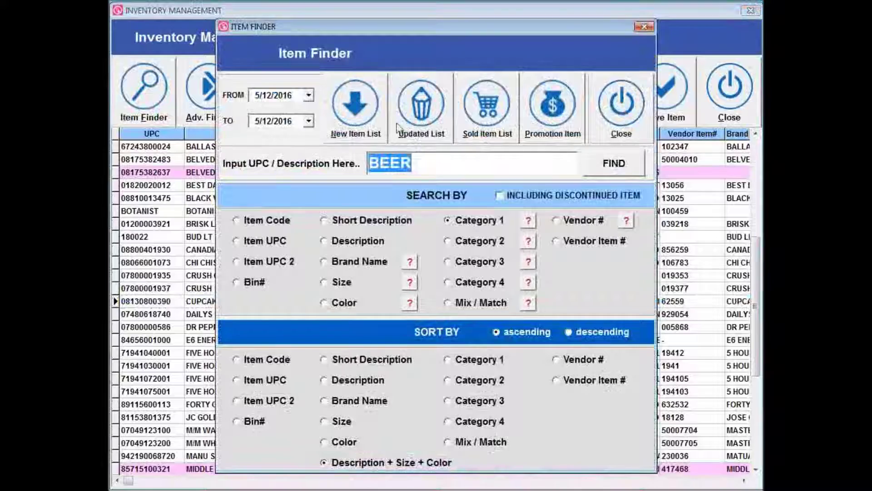
{"action": "left_click", "coordinate": [308, 95]}
{"action": "left_click", "coordinate": [261, 114]}
{"action": "left_click", "coordinate": [260, 114]}
{"action": "left_click", "coordinate": [301, 144]}
{"action": "left_click", "coordinate": [308, 121]}
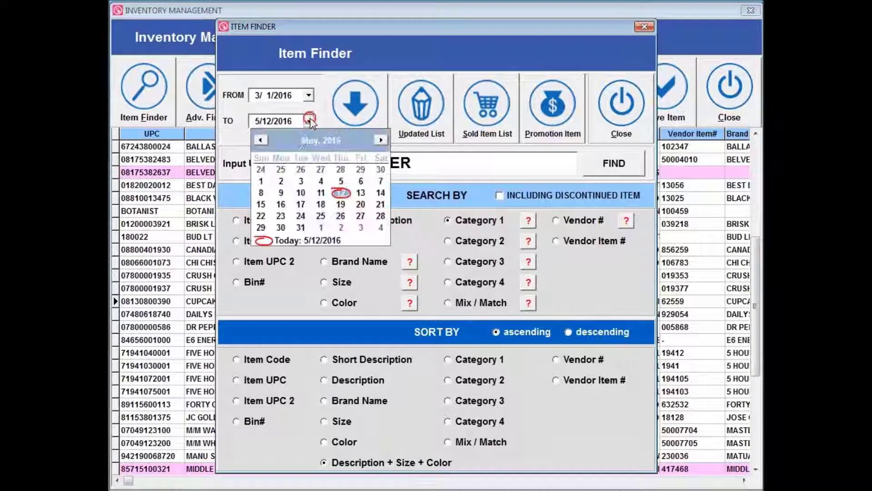
{"action": "left_click", "coordinate": [260, 140]}
{"action": "left_click", "coordinate": [260, 139]}
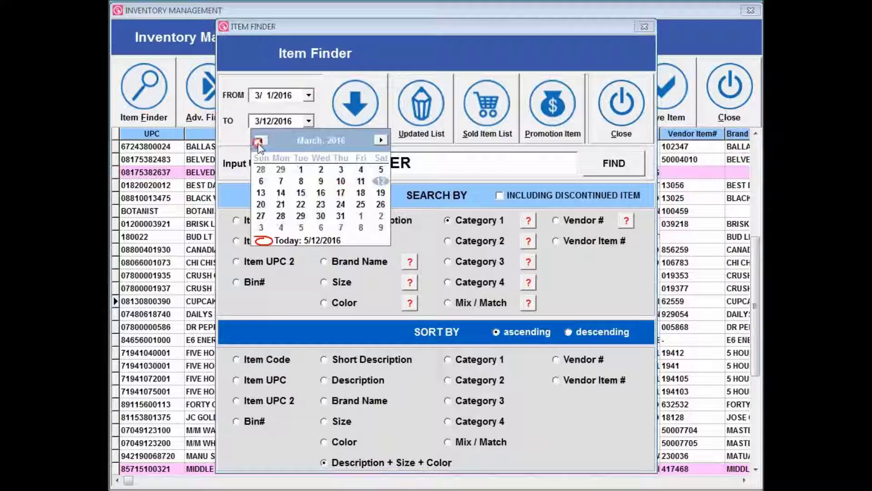
{"action": "left_click", "coordinate": [342, 217]}
{"action": "left_click", "coordinate": [431, 95]}
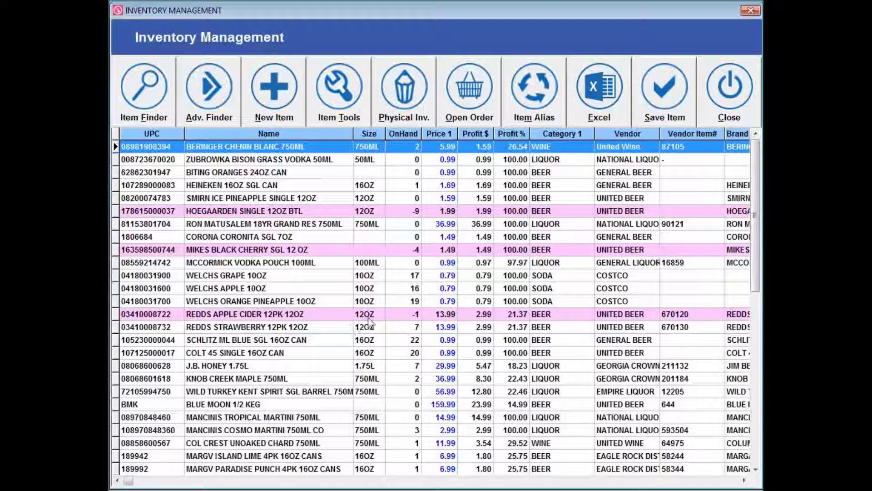
Step: List the sold items for the date range 3/1/2016 to 3/31/2016
{"action": "left_click", "coordinate": [159, 94]}
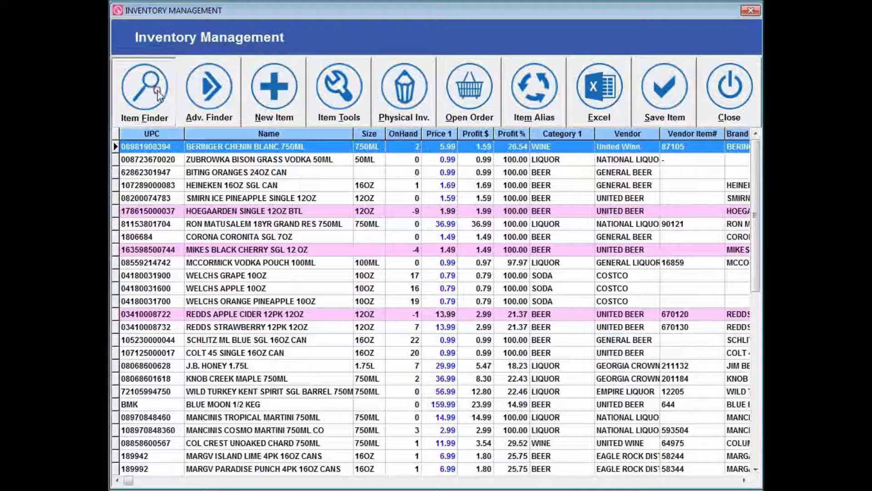
{"action": "left_click", "coordinate": [308, 95]}
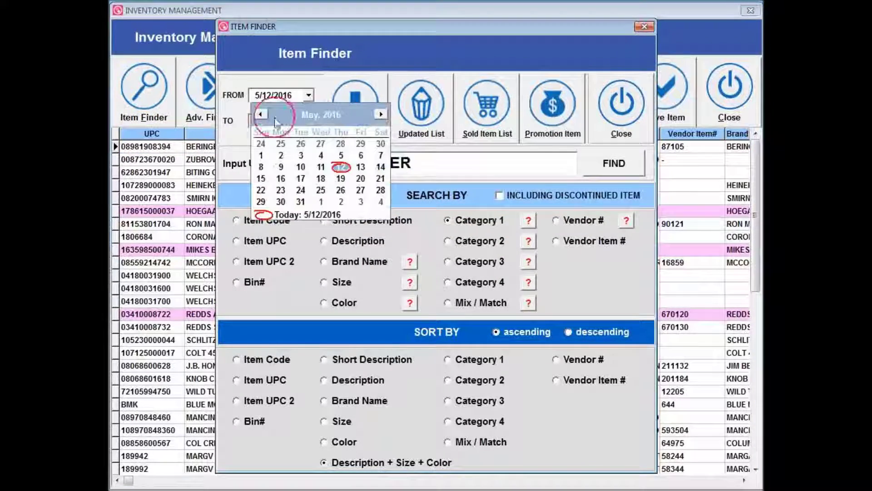
{"action": "left_click", "coordinate": [261, 114]}
{"action": "left_click", "coordinate": [260, 114]}
{"action": "left_click", "coordinate": [301, 143]}
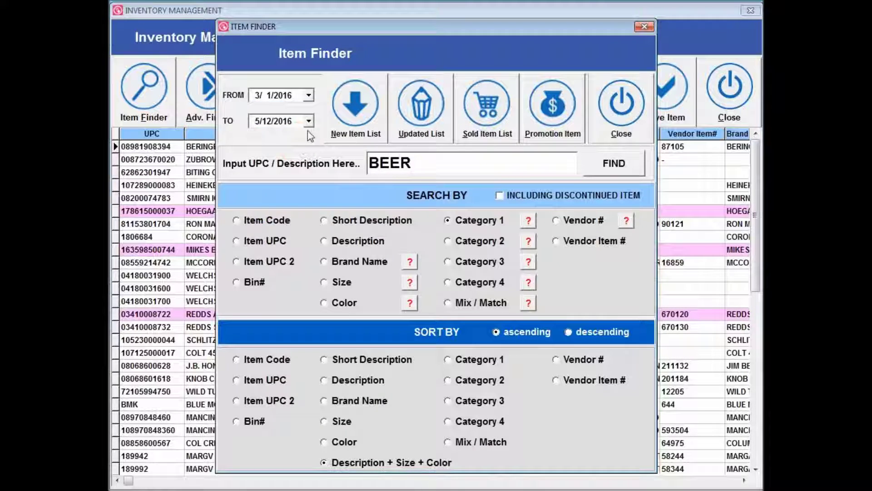
{"action": "left_click", "coordinate": [309, 121]}
{"action": "left_click", "coordinate": [260, 139]}
{"action": "left_click", "coordinate": [259, 140]}
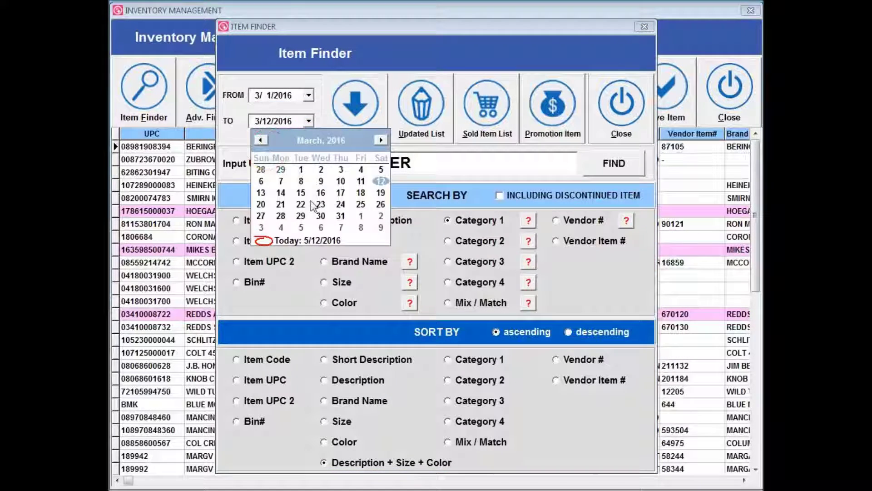
{"action": "left_click", "coordinate": [340, 216]}
{"action": "left_click", "coordinate": [494, 103]}
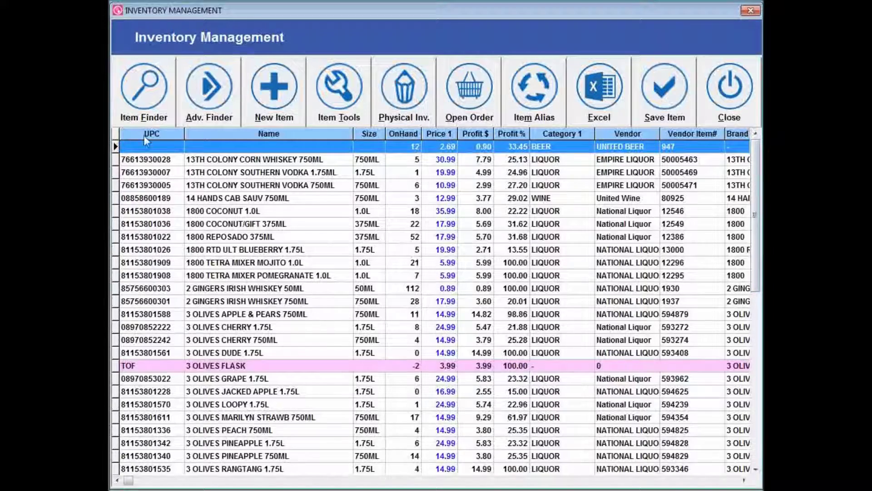
Step: Switch the Item Finder's option for including discontinued items on and off again, and close the finder without searching
{"action": "left_click", "coordinate": [156, 100]}
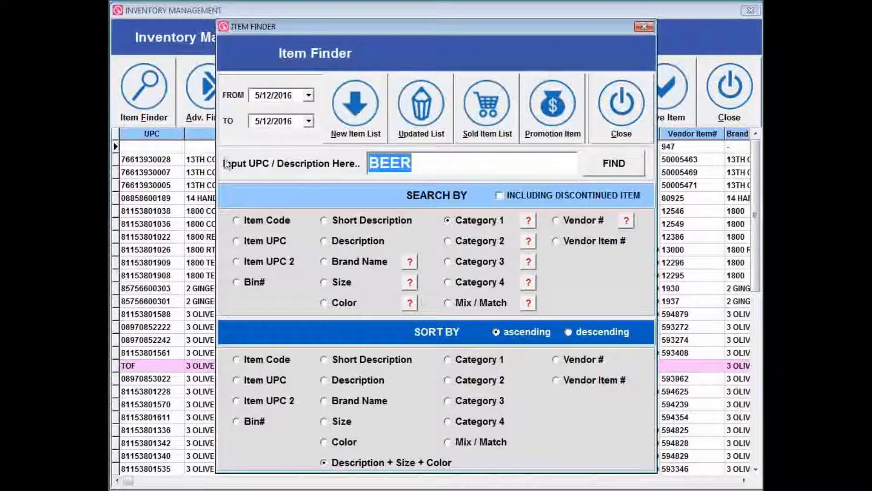
{"action": "left_click", "coordinate": [499, 195]}
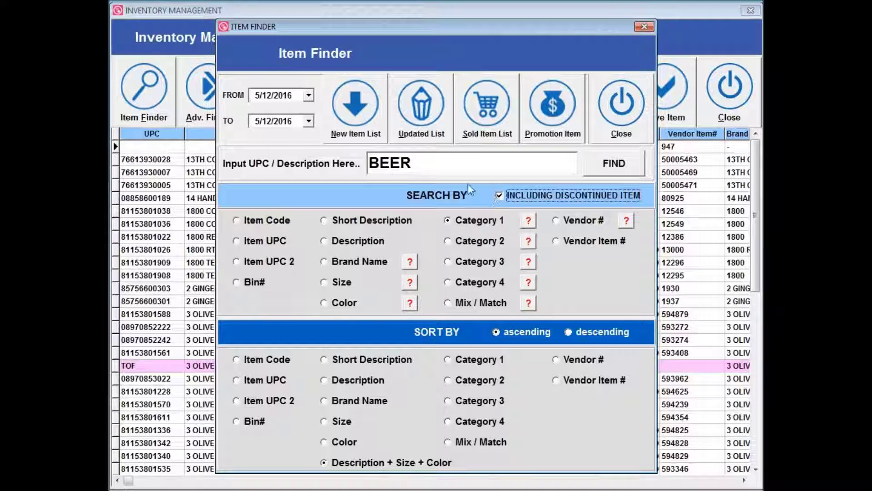
{"action": "left_click", "coordinate": [501, 195]}
{"action": "left_click", "coordinate": [621, 104]}
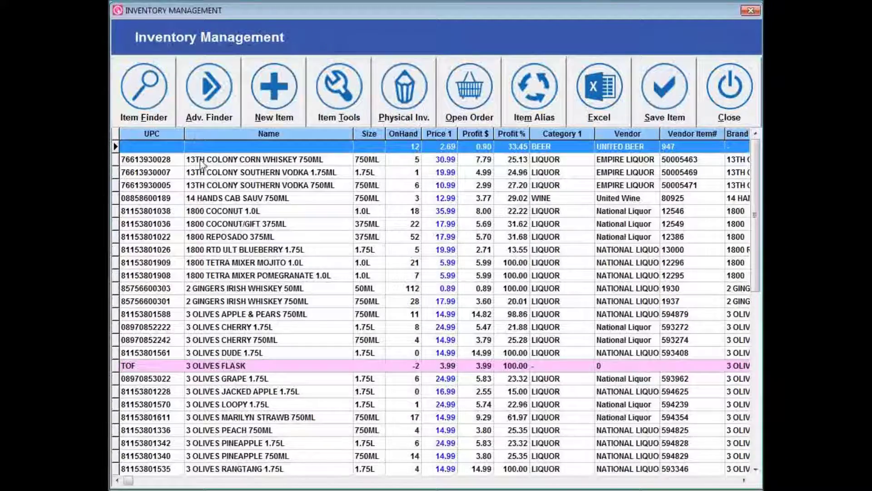
Step: Turn on the Category 1 filter in the Advanced Item Finder and set it to BEER
{"action": "left_click", "coordinate": [224, 89]}
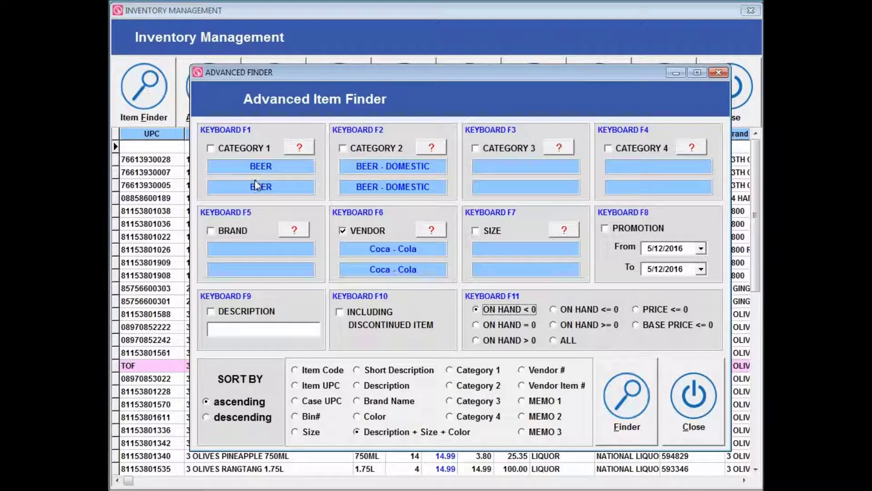
{"action": "left_click", "coordinate": [211, 148]}
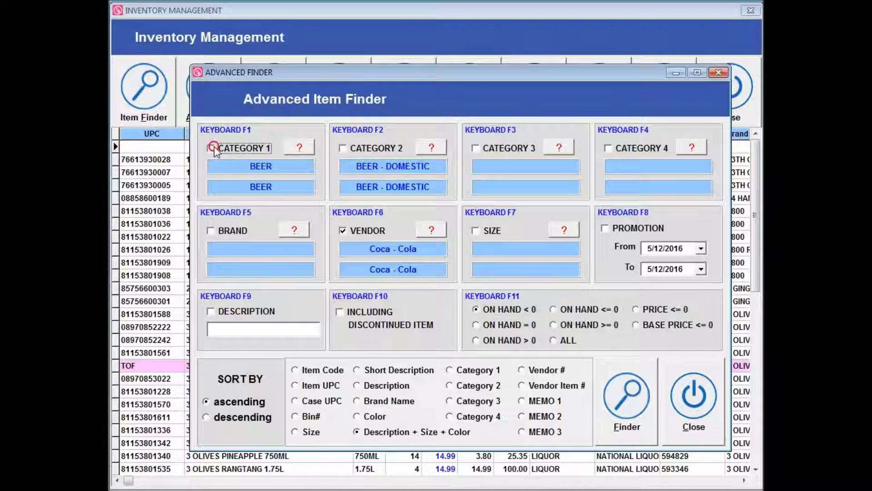
{"action": "left_click", "coordinate": [310, 149]}
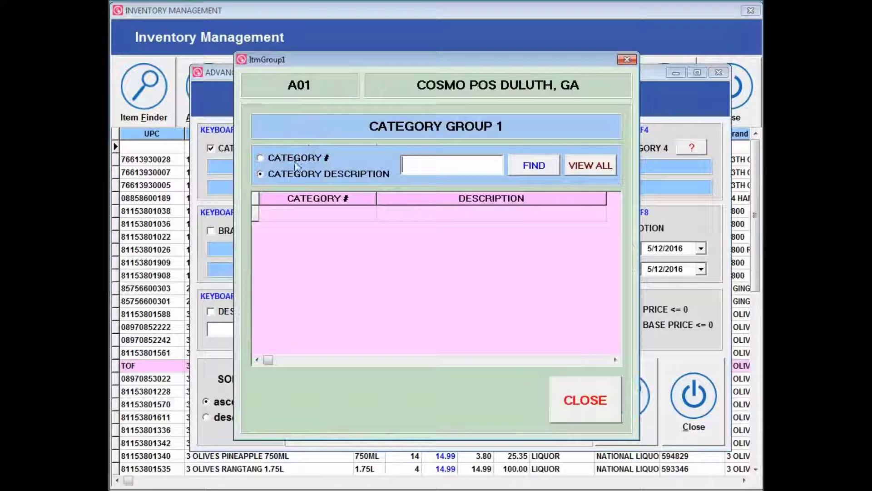
{"action": "left_click", "coordinate": [601, 166]}
{"action": "left_click", "coordinate": [396, 215]}
{"action": "left_click", "coordinate": [568, 402]}
Step: Add a Category 2 filter set to BEER - DOMESTIC and run the advanced search with the Coca - Cola vendor filter still on
{"action": "left_click", "coordinate": [343, 148]}
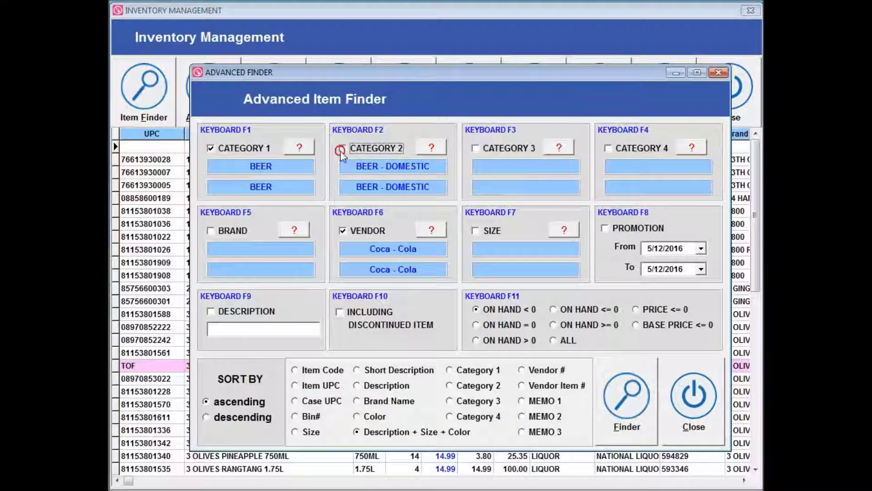
{"action": "left_click", "coordinate": [433, 149]}
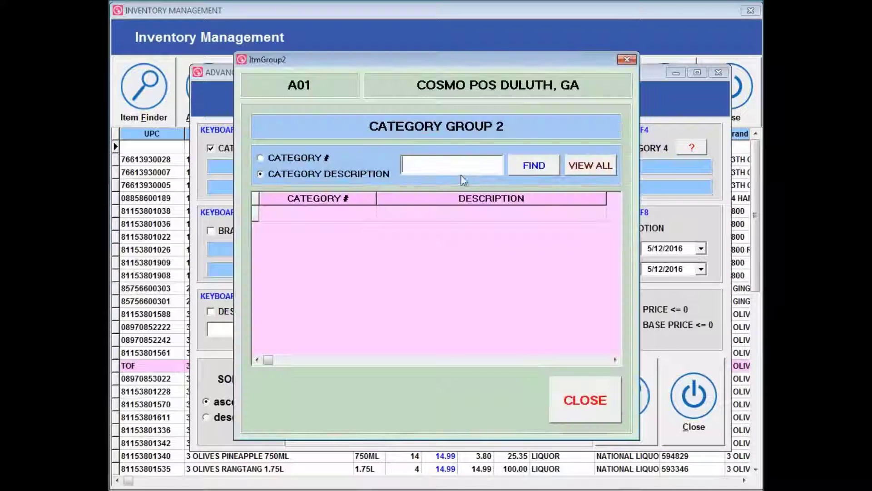
{"action": "left_click", "coordinate": [589, 166]}
{"action": "left_click", "coordinate": [425, 213]}
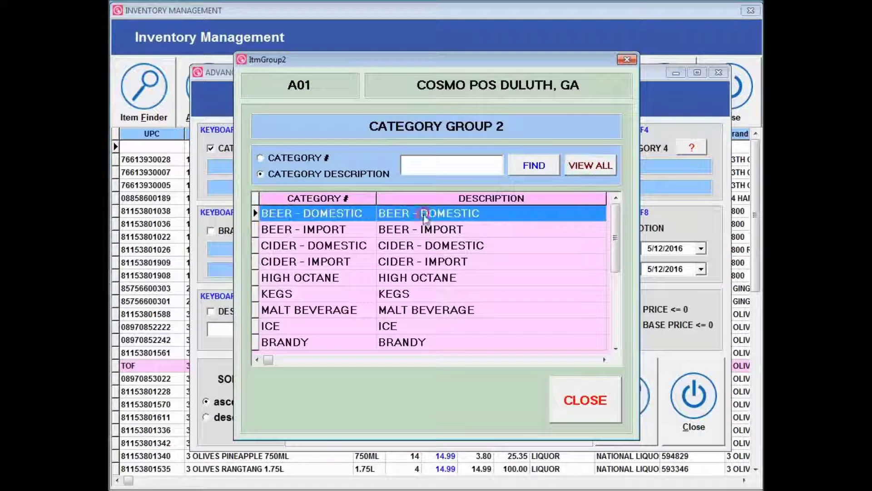
{"action": "left_click", "coordinate": [576, 409]}
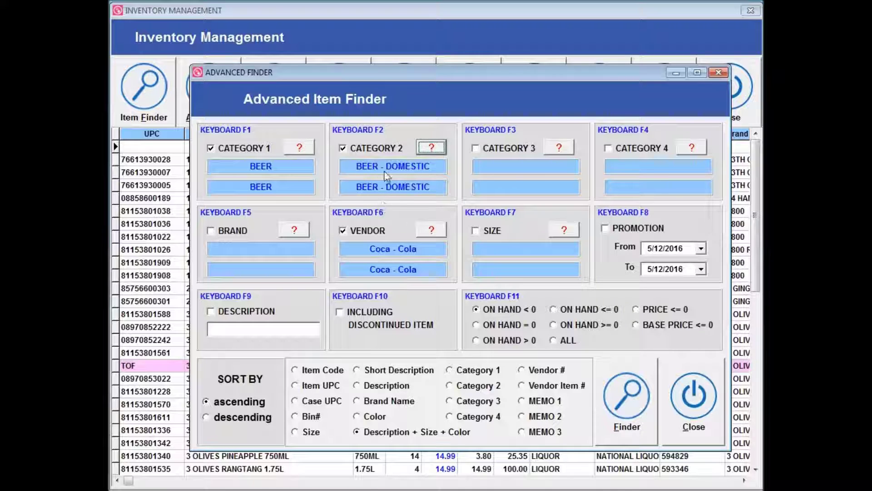
{"action": "left_click", "coordinate": [638, 409]}
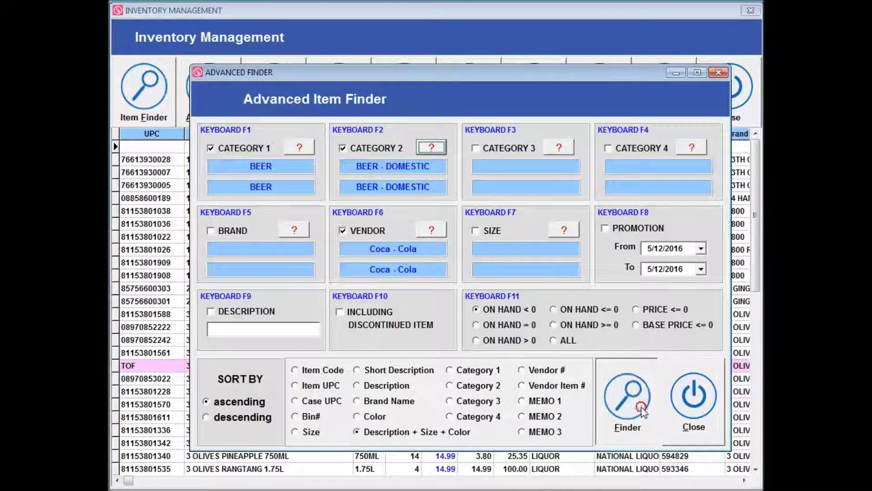
Step: Turn off the Vendor filter in the Advanced Item Finder, repeat the domestic beer search, and look through the listed items
{"action": "left_click", "coordinate": [154, 107]}
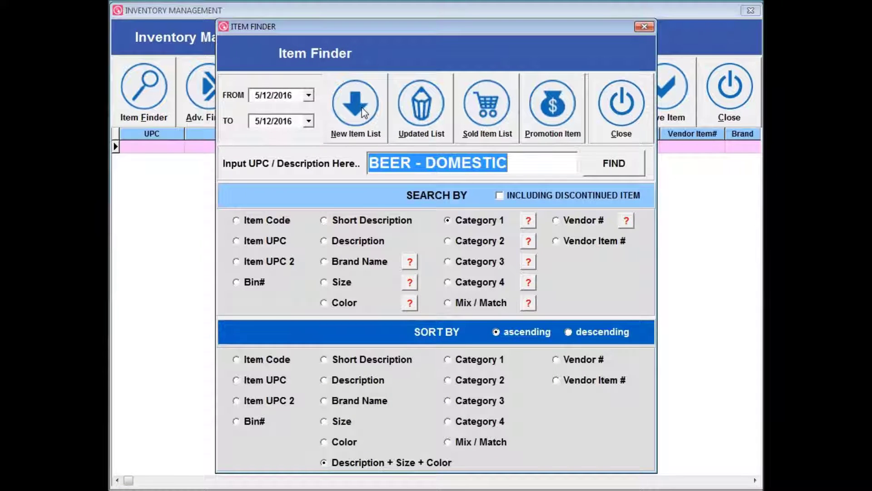
{"action": "left_click", "coordinate": [625, 116]}
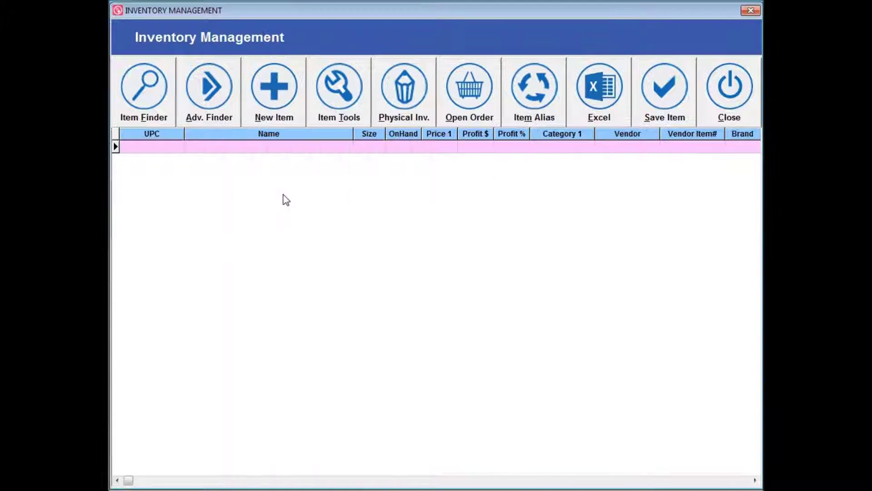
{"action": "left_click", "coordinate": [201, 101]}
{"action": "left_click", "coordinate": [341, 231]}
{"action": "left_click", "coordinate": [623, 392]}
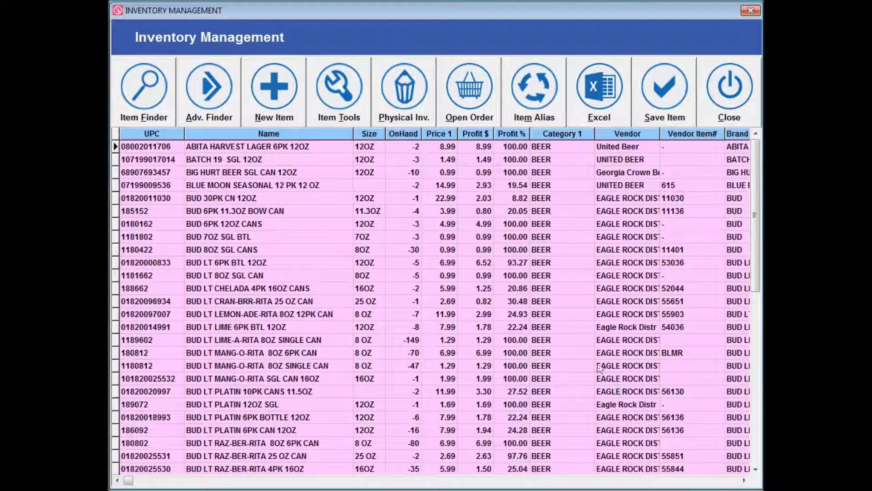
{"action": "scroll", "coordinate": [627, 255], "scroll_direction": "down", "scroll_amount": 20}
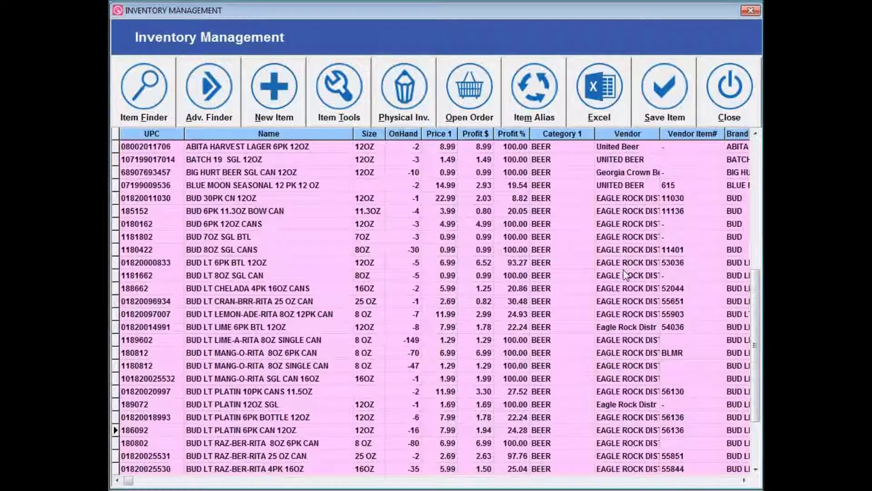
{"action": "scroll", "coordinate": [624, 274], "scroll_direction": "down", "scroll_amount": 3}
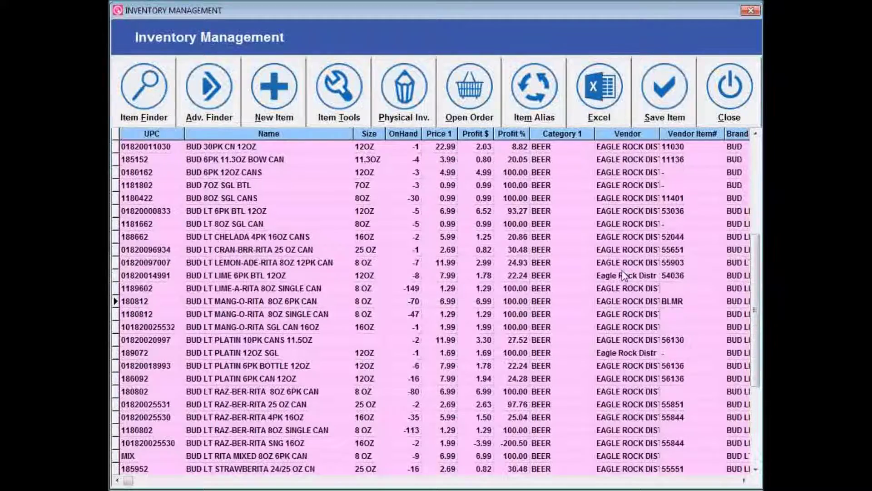
Step: Run an advanced search by vendor Coca - Cola alone, with both category filters turned off and ON HAND < 0 kept
{"action": "left_click", "coordinate": [217, 96]}
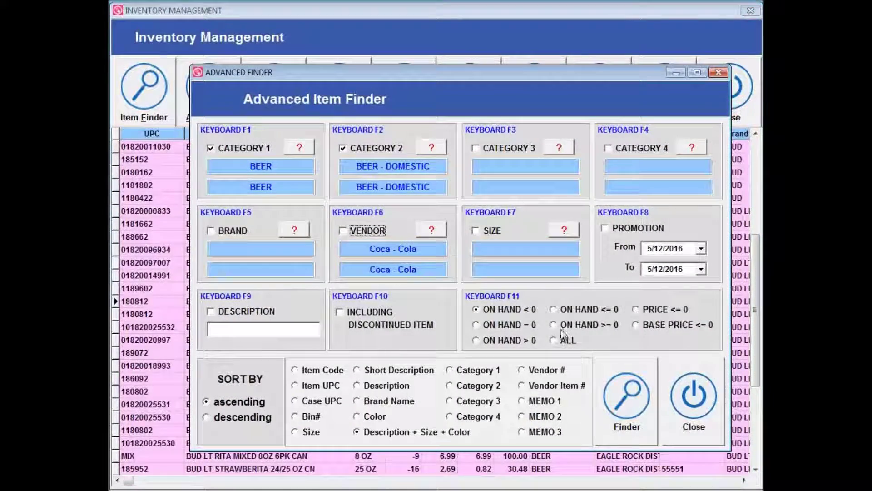
{"action": "left_click", "coordinate": [345, 231]}
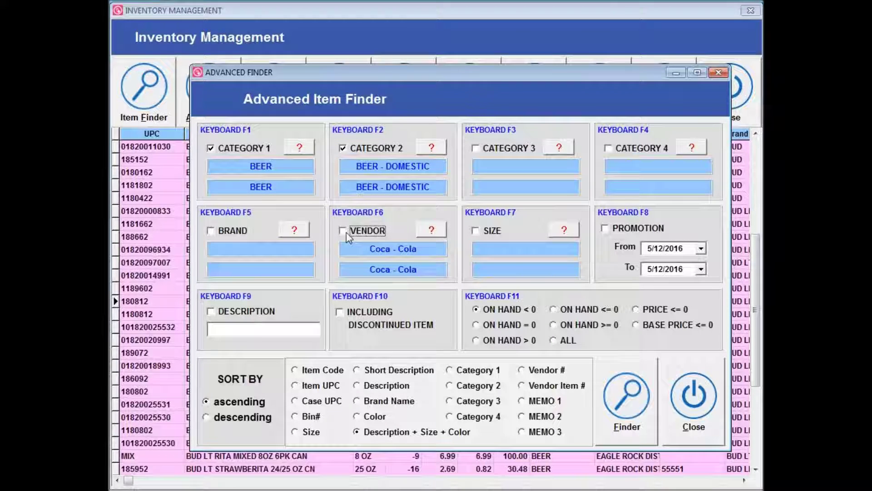
{"action": "left_click", "coordinate": [343, 148]}
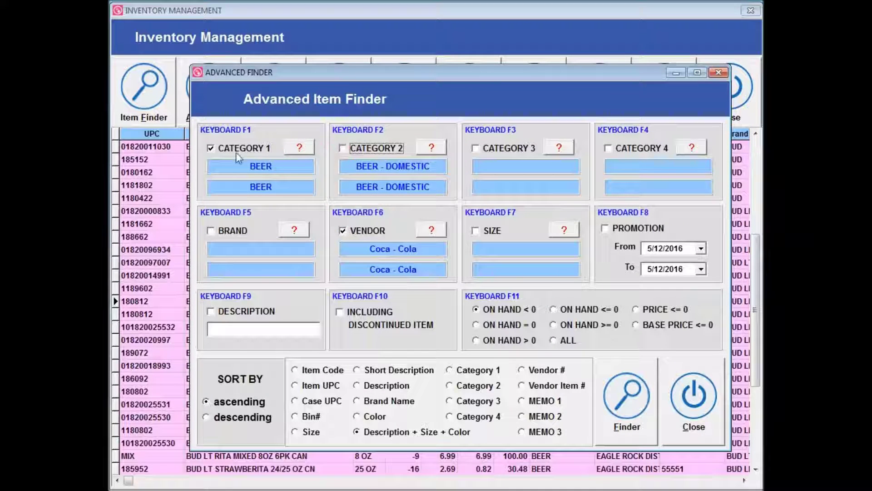
{"action": "left_click", "coordinate": [210, 149]}
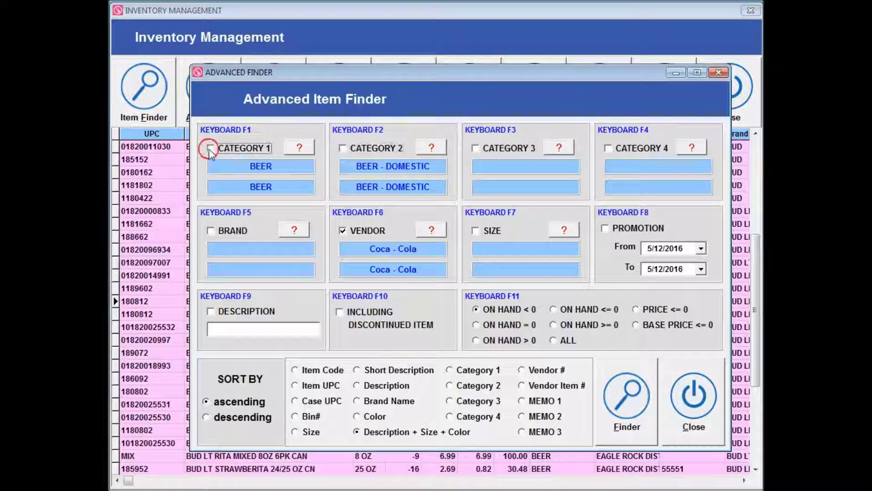
{"action": "left_click", "coordinate": [425, 229]}
{"action": "left_click", "coordinate": [222, 286]}
{"action": "double_click", "coordinate": [221, 286]}
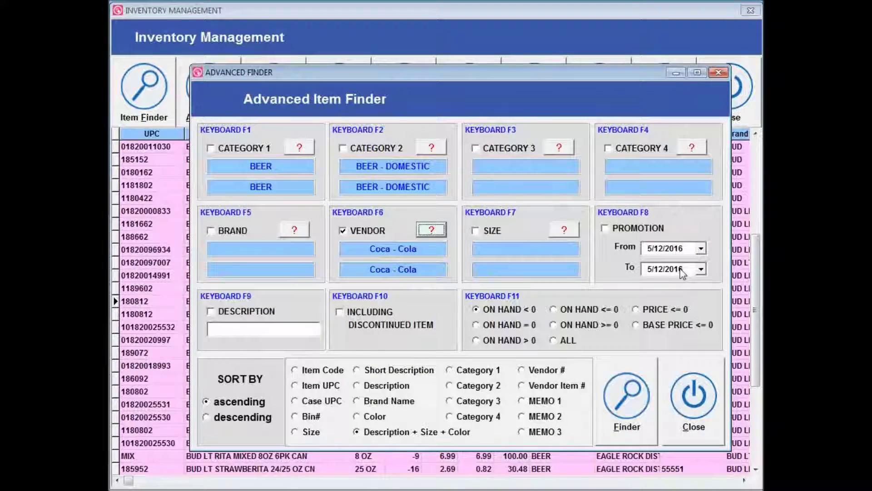
{"action": "left_click", "coordinate": [630, 399]}
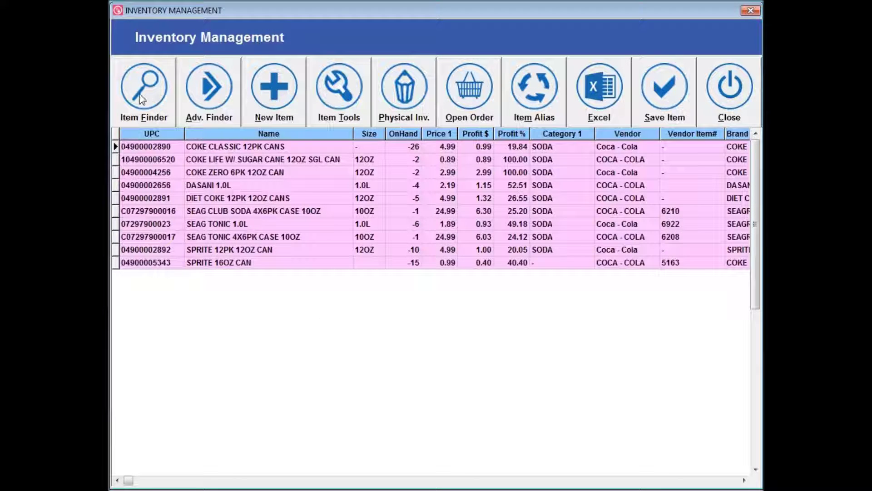
Step: Try several on-hand and price conditions in the Advanced Item Finder, settle on ON HAND = 0, and run the Coca - Cola vendor search
{"action": "left_click", "coordinate": [191, 113]}
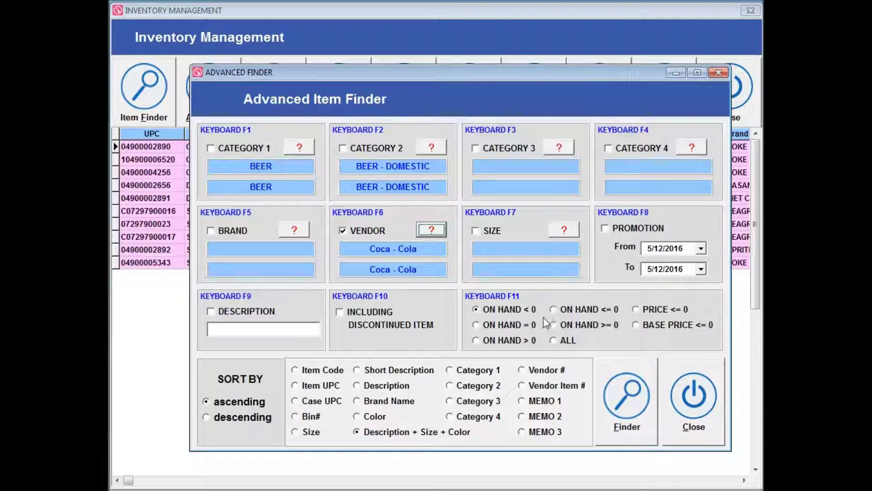
{"action": "left_click", "coordinate": [554, 309]}
{"action": "left_click", "coordinate": [636, 310]}
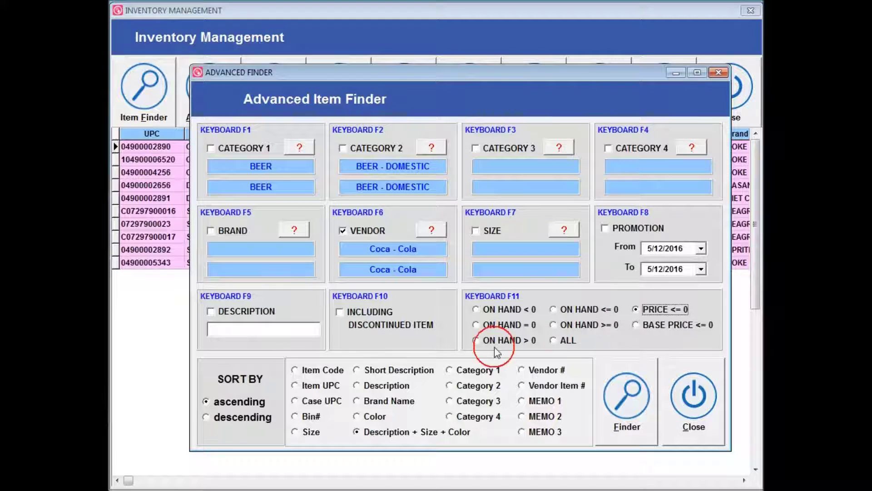
{"action": "left_click", "coordinate": [476, 309]}
{"action": "left_click", "coordinate": [476, 325]}
{"action": "left_click", "coordinate": [553, 324]}
{"action": "left_click", "coordinate": [476, 309]}
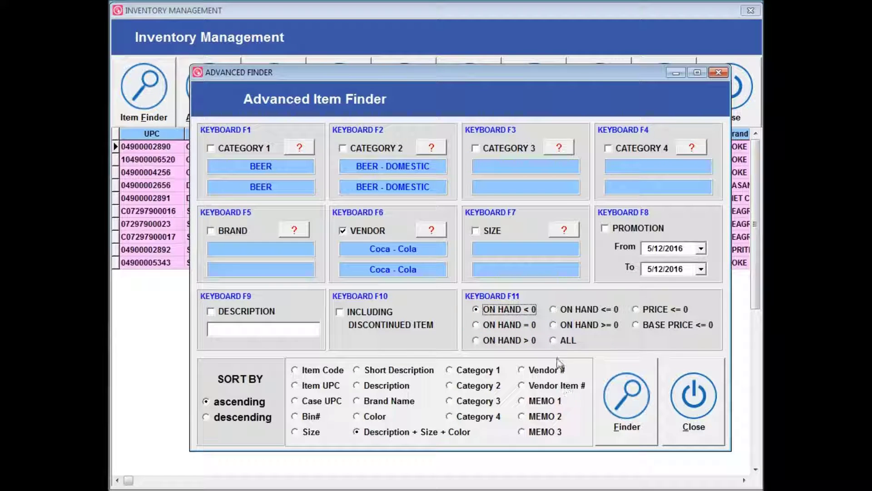
{"action": "left_click", "coordinate": [475, 325]}
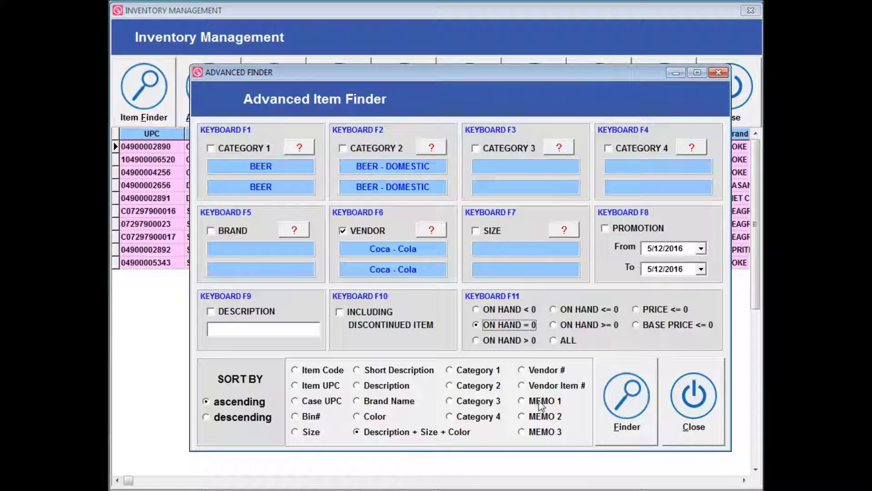
{"action": "left_click", "coordinate": [649, 395]}
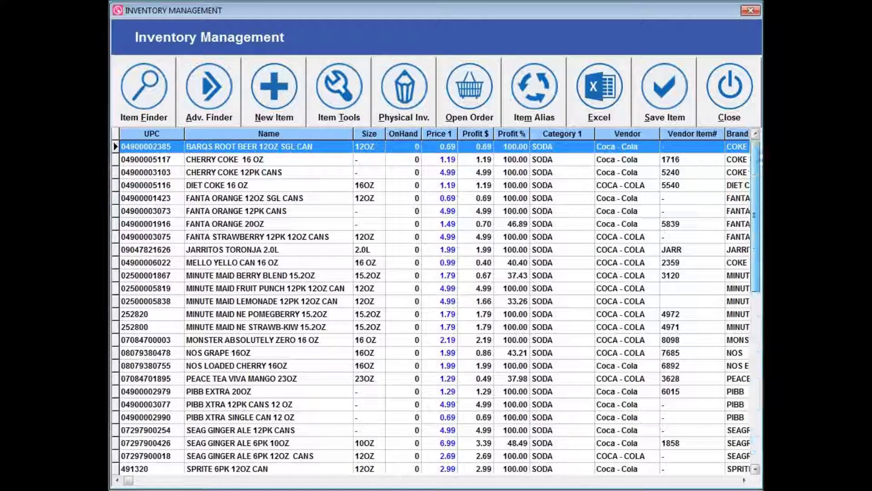
Step: Examine the on-hand quantities of the listed items from CHERRY COKE 16 OZ down to MINUTE MAID LEMONADE 12PK 12OZ CAN
{"action": "left_click", "coordinate": [411, 161]}
{"action": "left_click", "coordinate": [401, 173]}
{"action": "left_click", "coordinate": [403, 198]}
{"action": "left_click", "coordinate": [404, 226]}
{"action": "left_click", "coordinate": [395, 277]}
{"action": "left_click", "coordinate": [403, 302]}
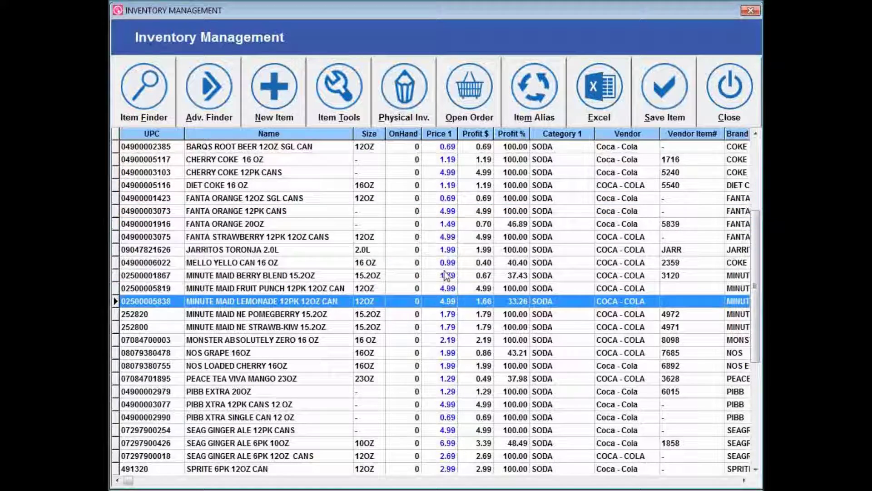
Step: Leave inventory management for the main menu, reopen it, and open the Moving History item tool
{"action": "left_click", "coordinate": [743, 87]}
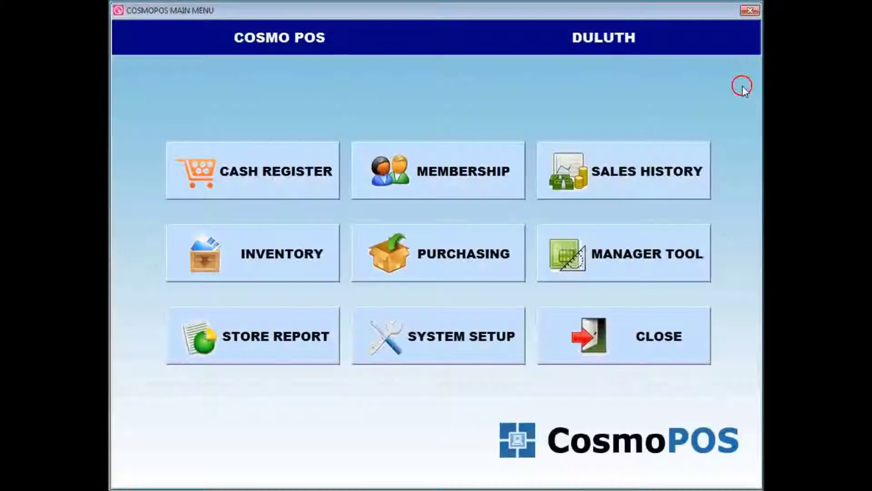
{"action": "left_click", "coordinate": [253, 278]}
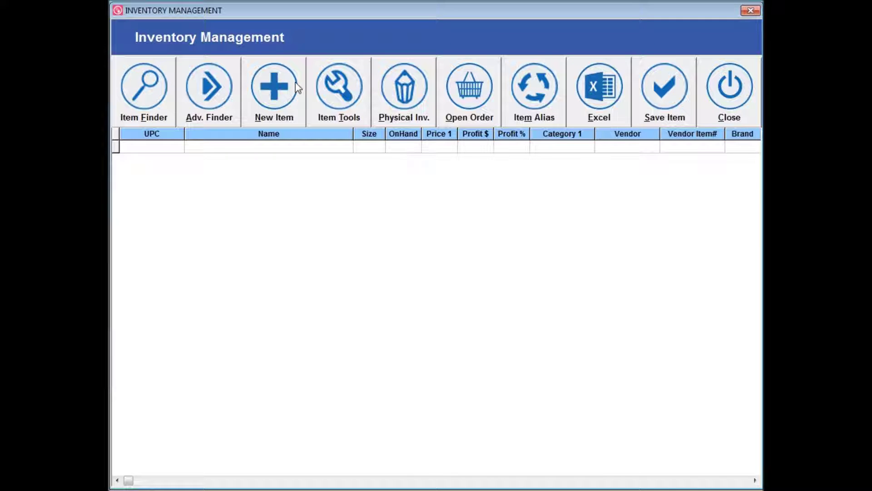
{"action": "left_click", "coordinate": [337, 104]}
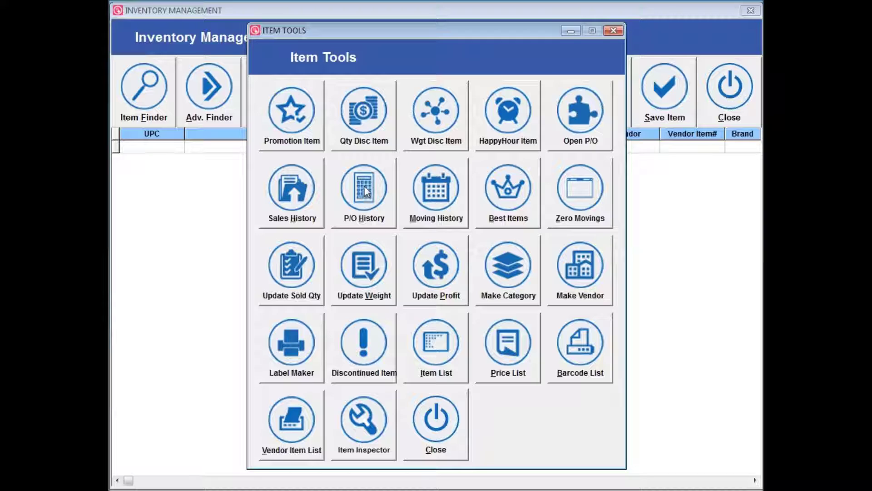
{"action": "left_click", "coordinate": [421, 194]}
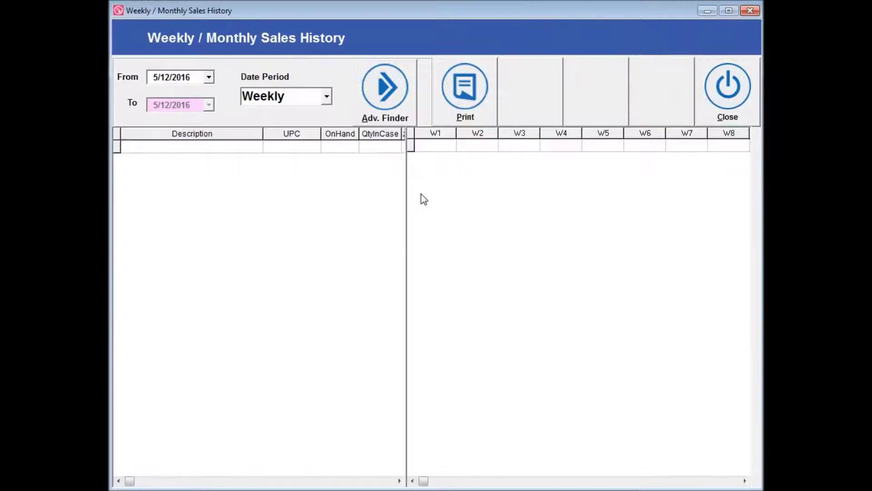
Step: Set the sales history's start date to 3/1/2016 and its date period to Weekly
{"action": "left_click", "coordinate": [209, 77]}
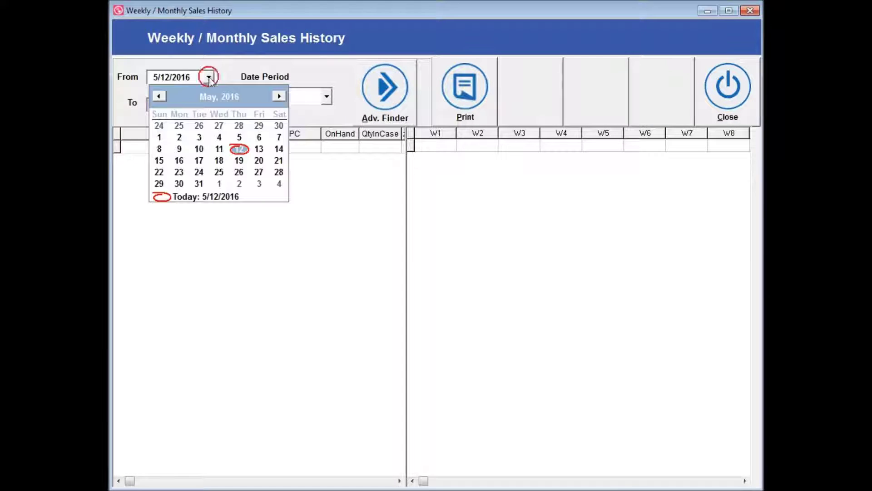
{"action": "left_click", "coordinate": [158, 97]}
{"action": "left_click", "coordinate": [159, 96]}
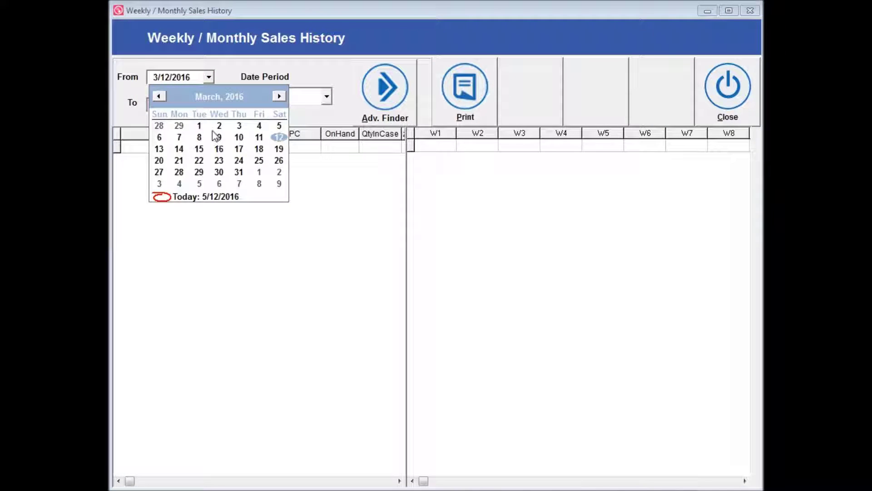
{"action": "left_click", "coordinate": [199, 125]}
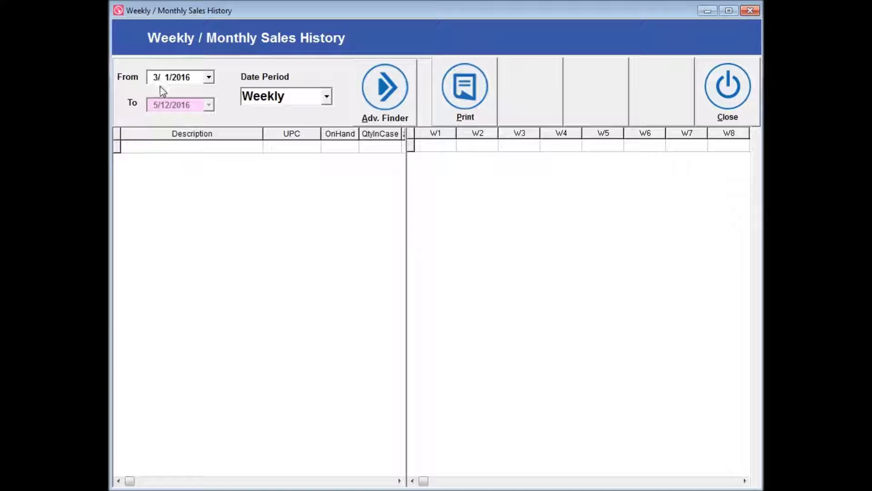
{"action": "left_click", "coordinate": [326, 96]}
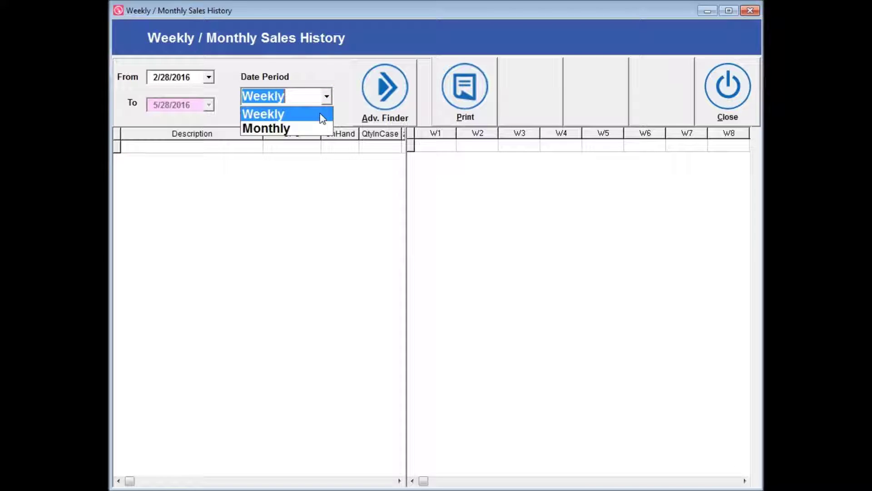
{"action": "left_click", "coordinate": [302, 116]}
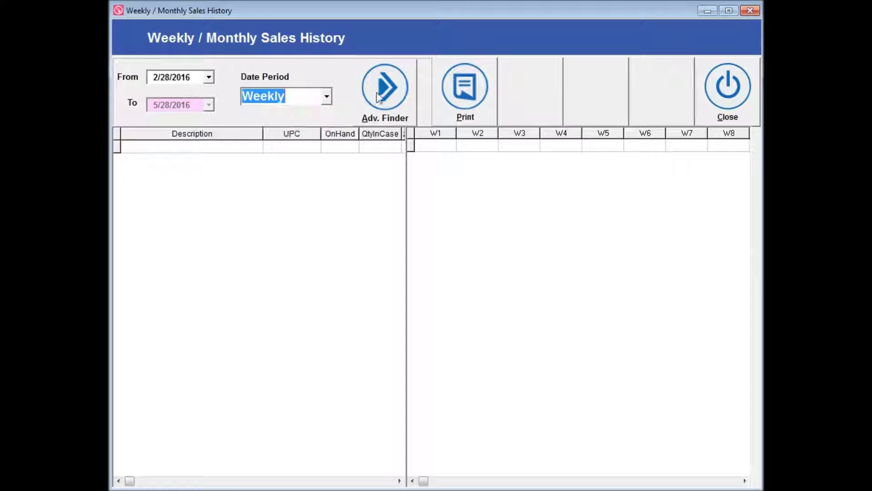
Step: Leave the Advanced Item Finder without running its search and look over the weekly sales history of the listed items
{"action": "left_click", "coordinate": [381, 94]}
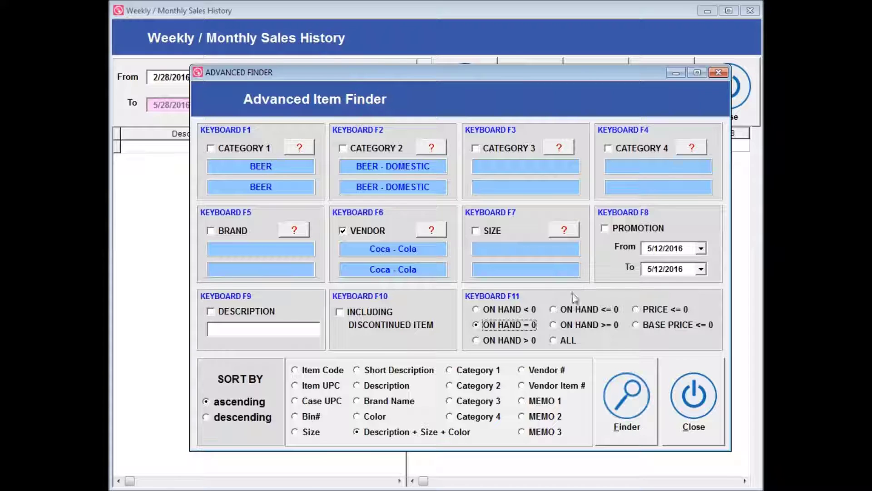
{"action": "left_click", "coordinate": [682, 394]}
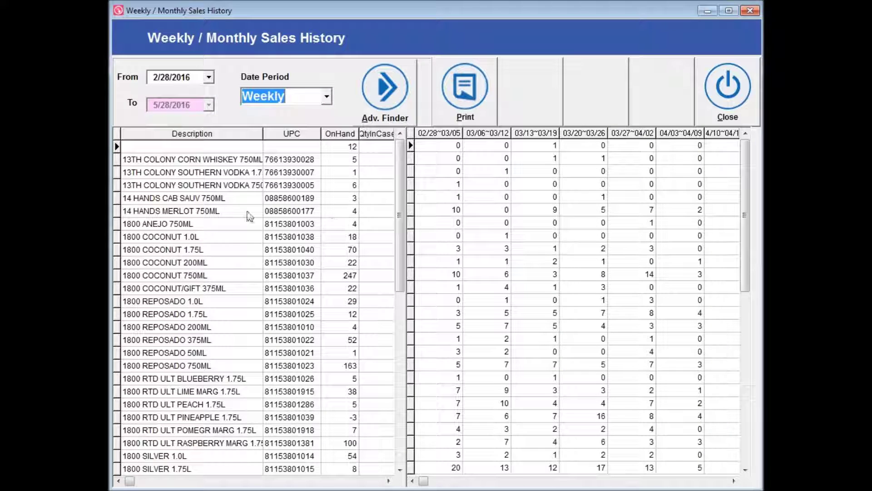
{"action": "left_click_drag", "start_coordinate": [399, 197], "coordinate": [414, 185]}
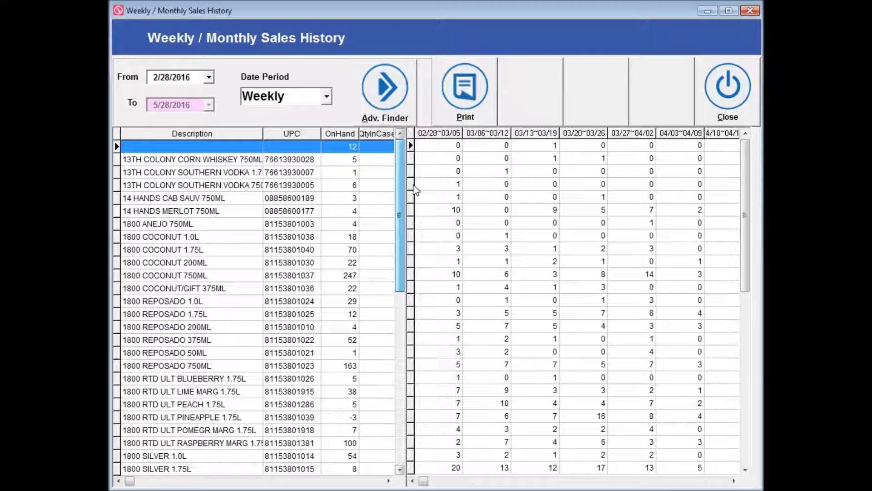
{"action": "left_click", "coordinate": [454, 147]}
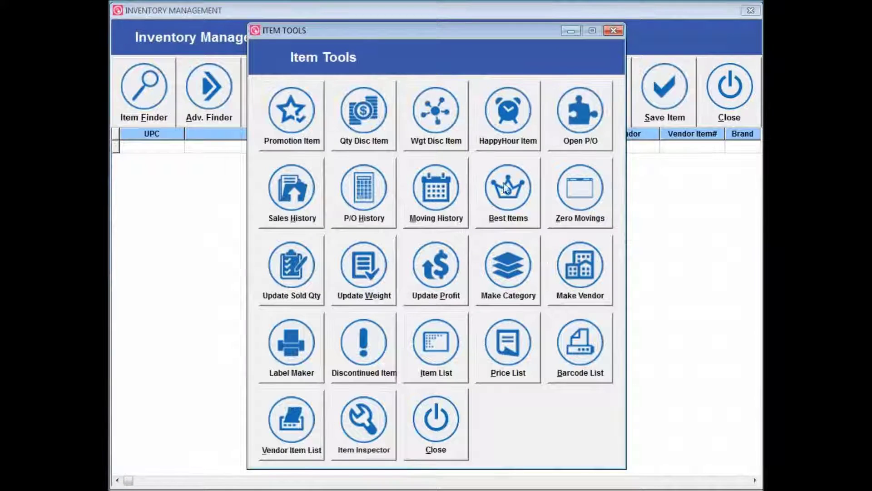
Step: Open the Moving History item tool again and set its date period to Weekly
{"action": "left_click", "coordinate": [451, 182]}
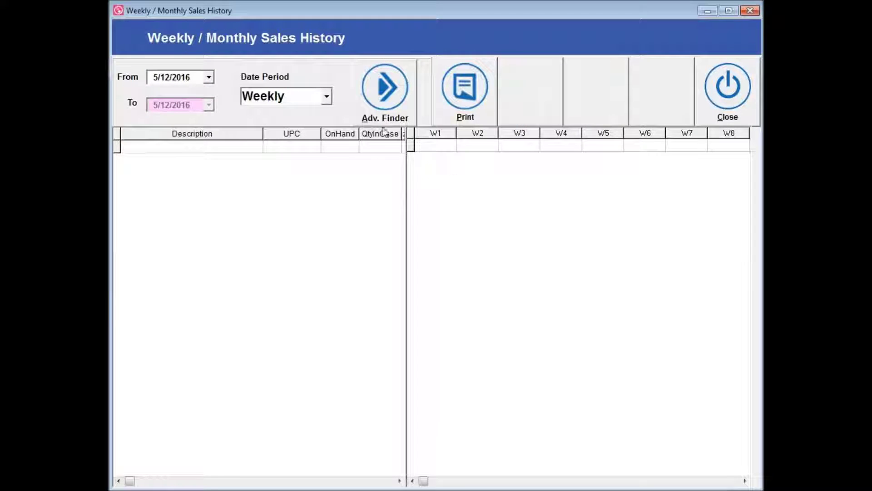
{"action": "left_click", "coordinate": [326, 97]}
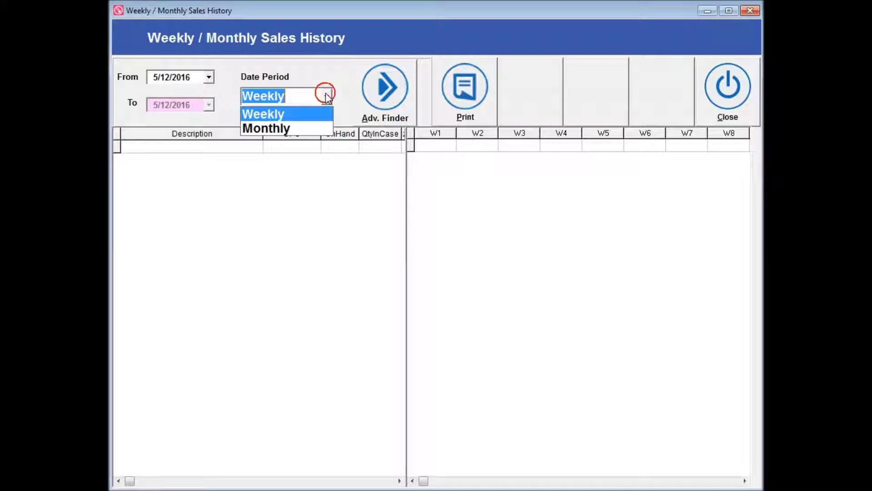
{"action": "left_click", "coordinate": [314, 118]}
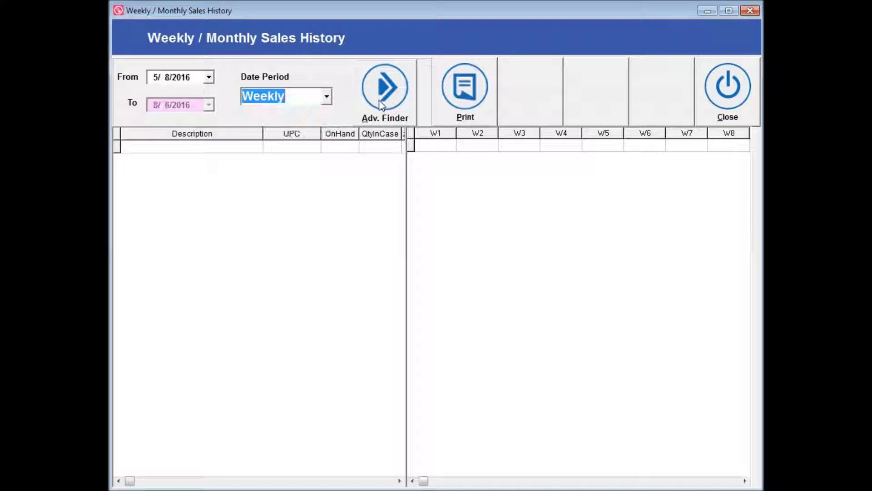
Step: Try to set the weekly sales history's start date to 3/1/2016
{"action": "left_click", "coordinate": [208, 78]}
{"action": "left_click", "coordinate": [159, 97]}
{"action": "left_click", "coordinate": [159, 97]}
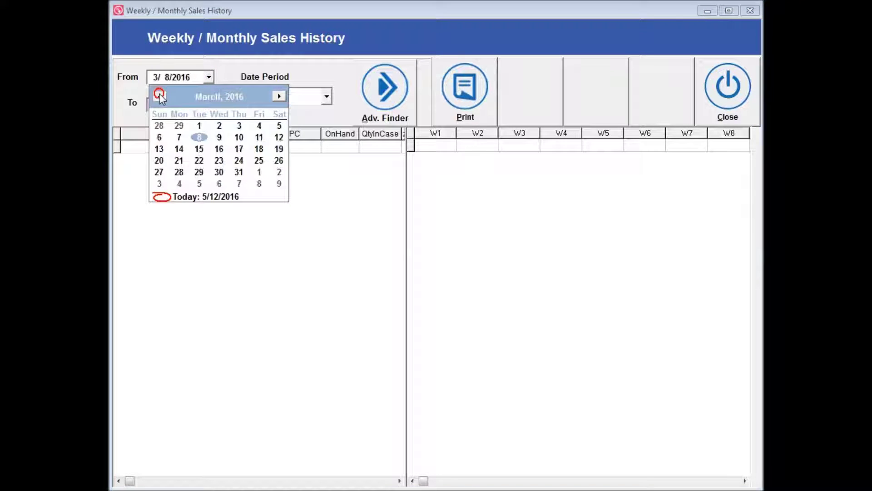
{"action": "left_click", "coordinate": [198, 126]}
{"action": "left_click", "coordinate": [235, 182]}
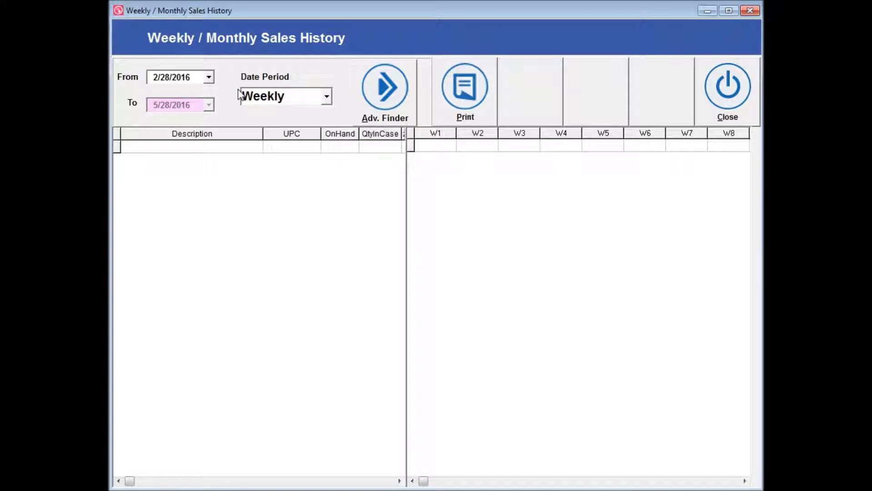
{"action": "left_click", "coordinate": [209, 77]}
{"action": "left_click", "coordinate": [279, 95]}
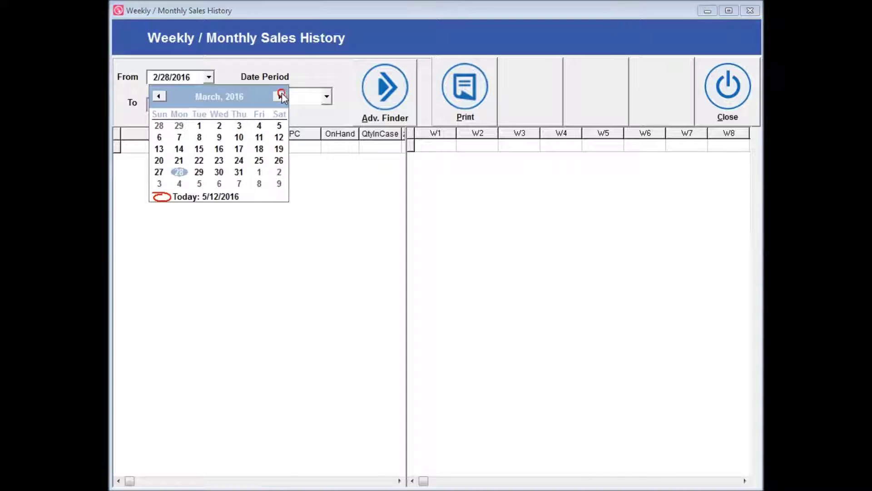
{"action": "left_click", "coordinate": [200, 126]}
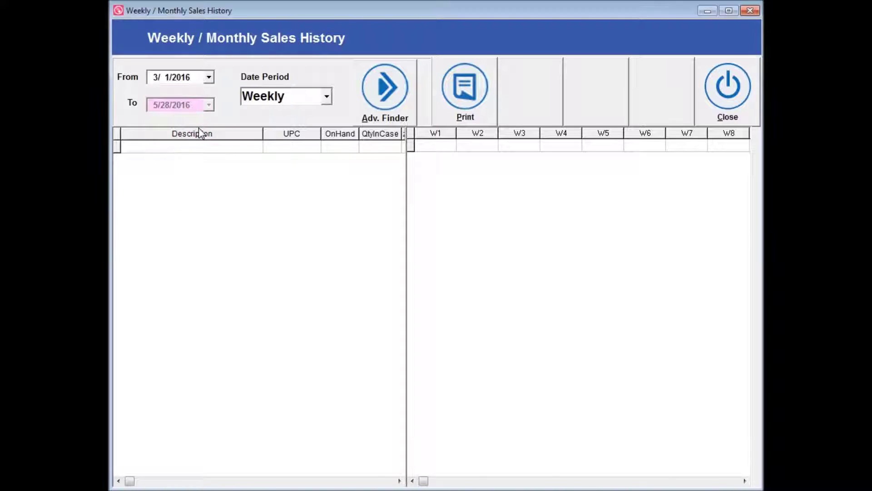
{"action": "left_click", "coordinate": [288, 207]}
Step: Set the start date to 3/1/2016 and run the Advanced Item Finder for the Empire Liquor vendor with ON HAND = 0
{"action": "left_click", "coordinate": [209, 77]}
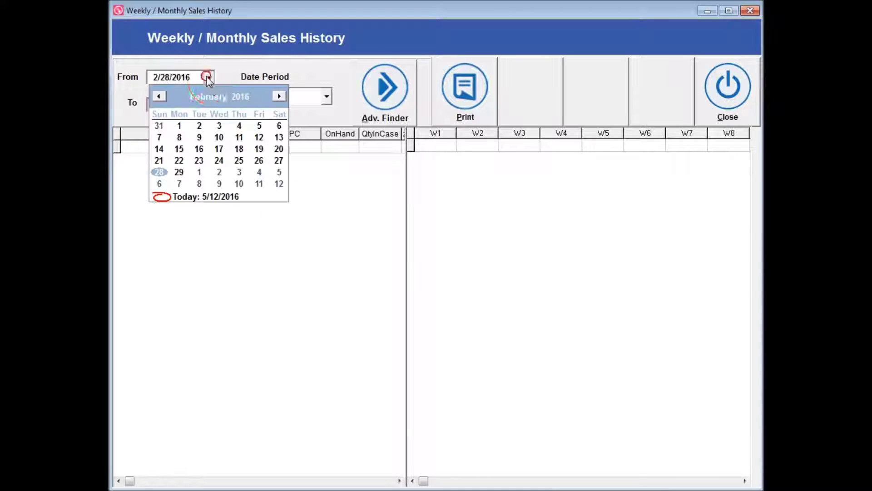
{"action": "left_click", "coordinate": [199, 172]}
{"action": "left_click", "coordinate": [404, 96]}
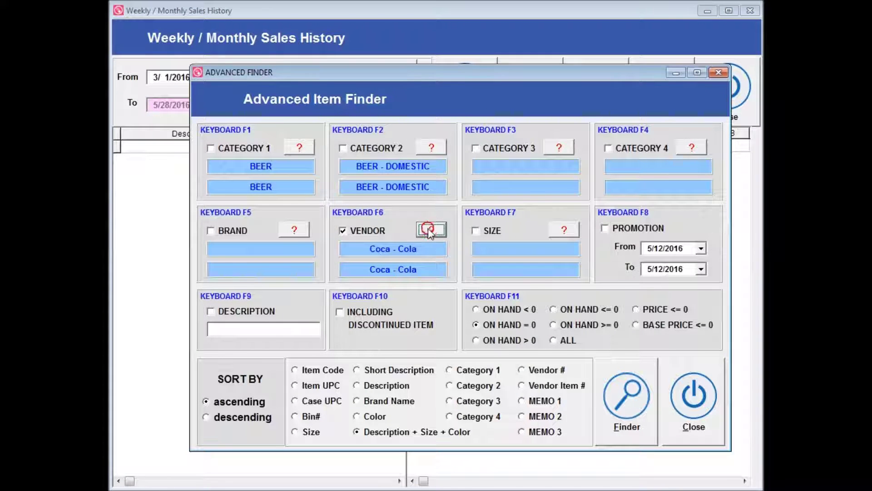
{"action": "left_click", "coordinate": [428, 230]}
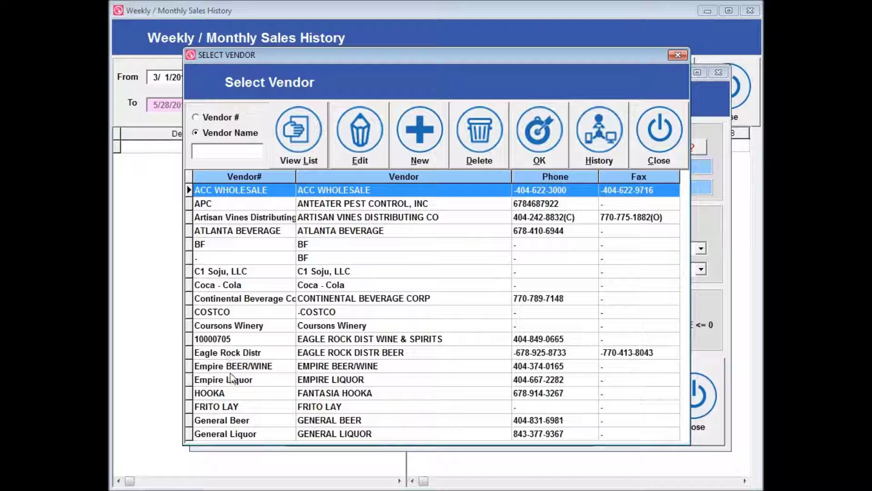
{"action": "left_click", "coordinate": [232, 380]}
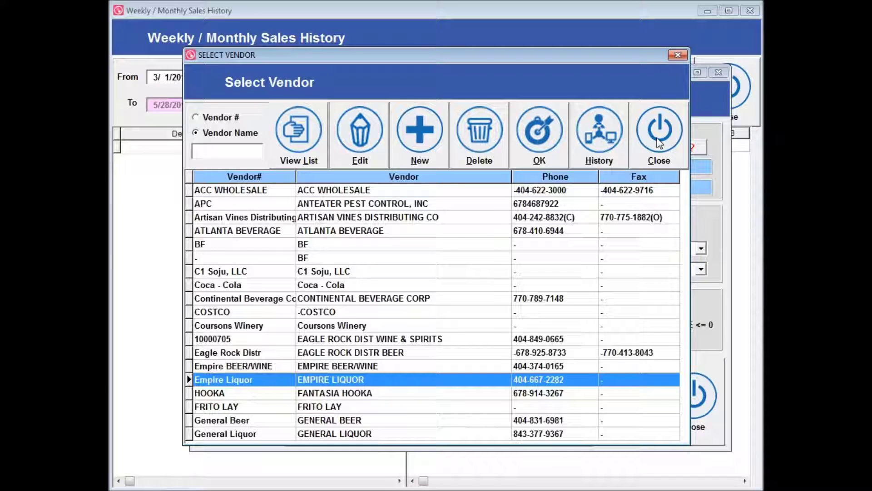
{"action": "double_click", "coordinate": [472, 379]}
{"action": "left_click", "coordinate": [630, 392]}
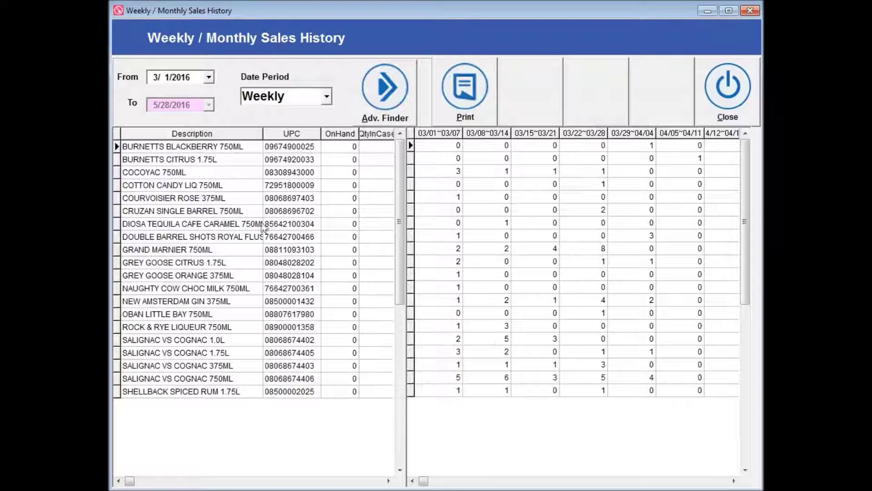
Step: Generate a print preview of the weekly sales history report for Empire Liquor
{"action": "left_click", "coordinate": [425, 145]}
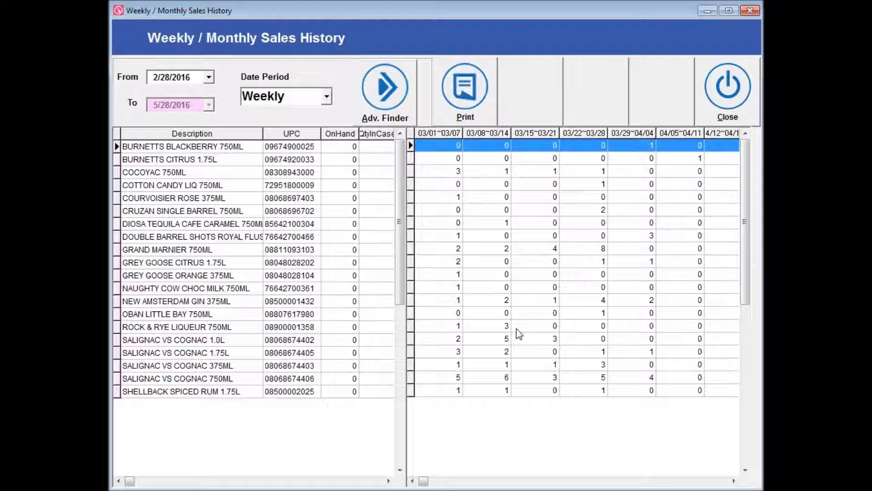
{"action": "left_click", "coordinate": [468, 112]}
{"action": "left_click", "coordinate": [366, 233]}
{"action": "left_click", "coordinate": [497, 218]}
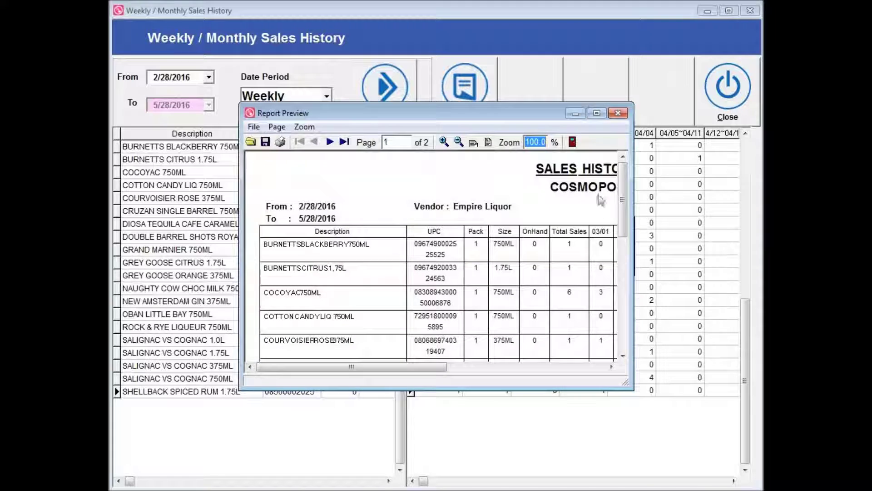
Step: Enlarge the report preview to fill the screen, examine its date columns through 05/24, and close it
{"action": "left_click_drag", "start_coordinate": [629, 385], "coordinate": [756, 386]}
{"action": "left_click_drag", "start_coordinate": [756, 464], "coordinate": [758, 464]}
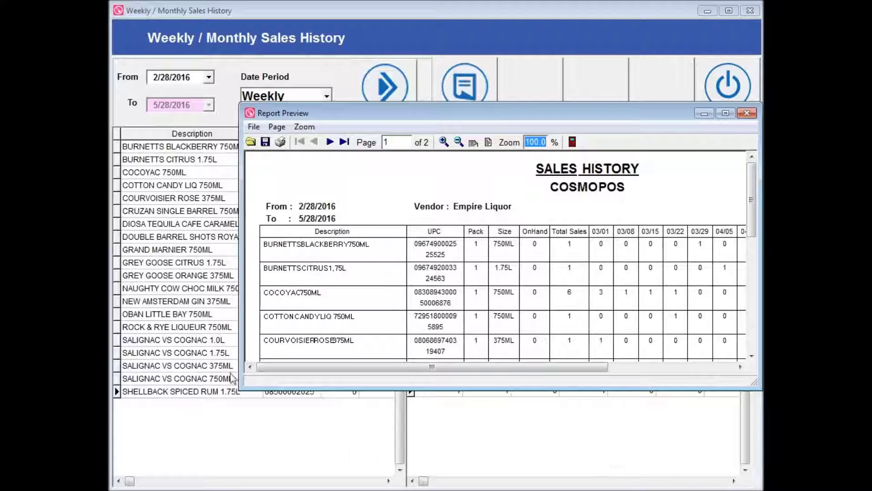
{"action": "left_click_drag", "start_coordinate": [240, 389], "coordinate": [113, 489]}
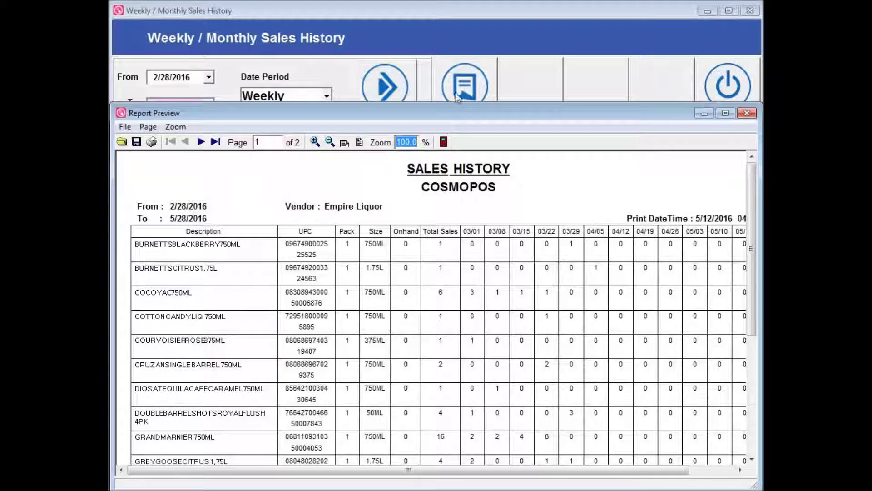
{"action": "left_click_drag", "start_coordinate": [454, 103], "coordinate": [469, 68]}
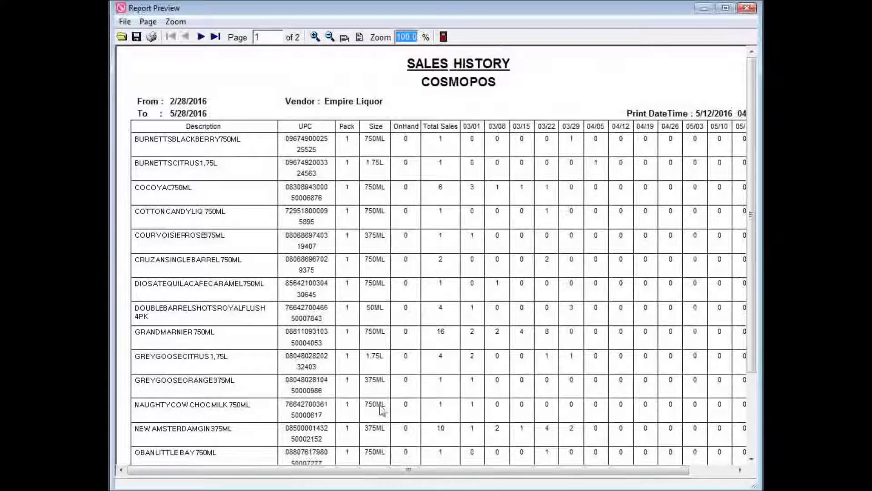
{"action": "scroll", "coordinate": [649, 435], "scroll_direction": "right", "scroll_amount": 3}
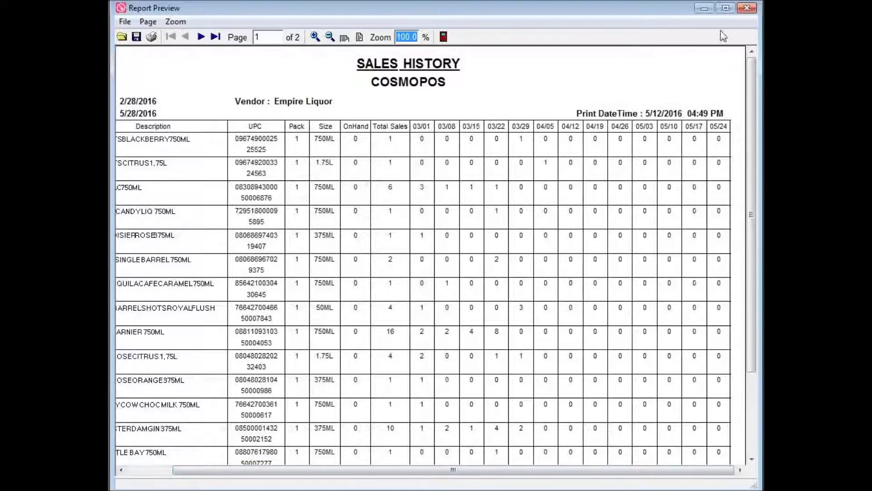
{"action": "left_click", "coordinate": [746, 8]}
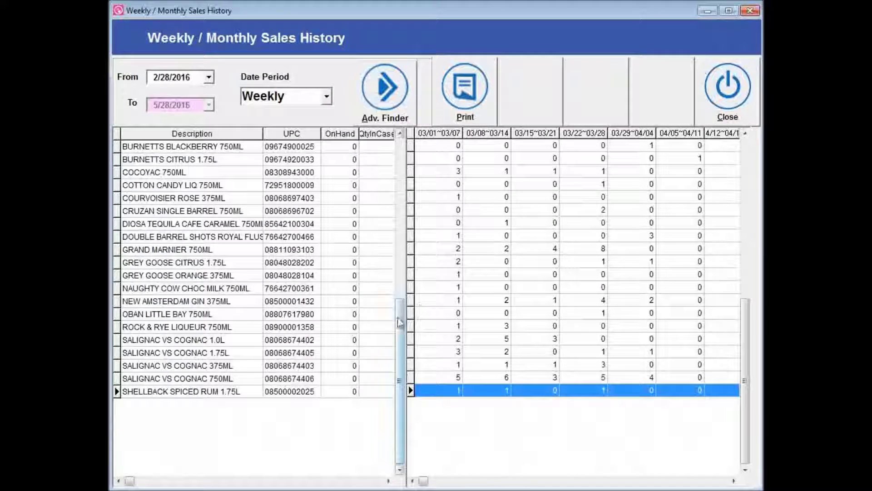
Step: Return to the first item of the sales history, leave it, and open the Best Items tool
{"action": "left_click_drag", "start_coordinate": [397, 433], "coordinate": [420, 225]}
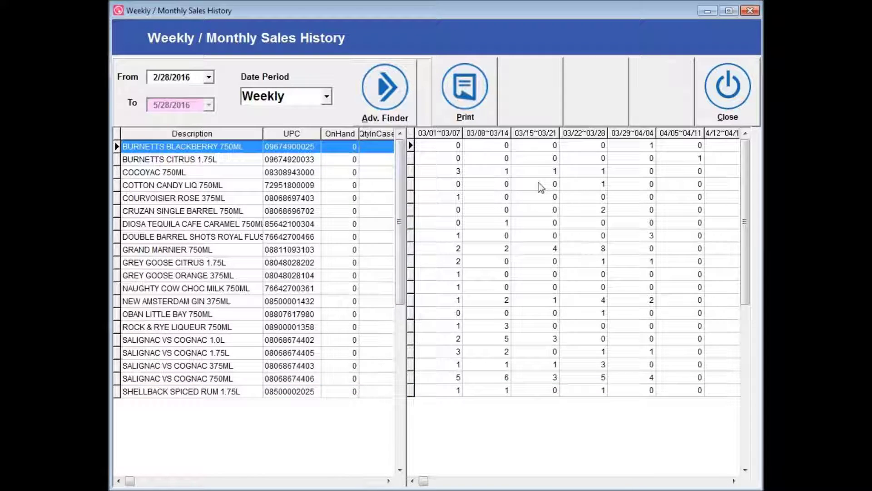
{"action": "left_click", "coordinate": [710, 96]}
{"action": "left_click", "coordinate": [519, 209]}
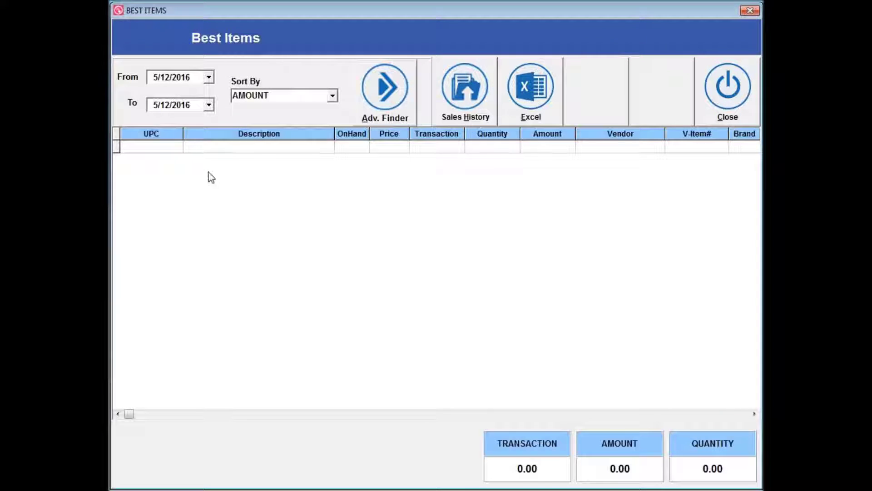
Step: Set the Best Items date range from 3/1/2016 to 3/31/2016
{"action": "left_click", "coordinate": [208, 77]}
{"action": "left_click", "coordinate": [158, 97]}
{"action": "left_click", "coordinate": [158, 96]}
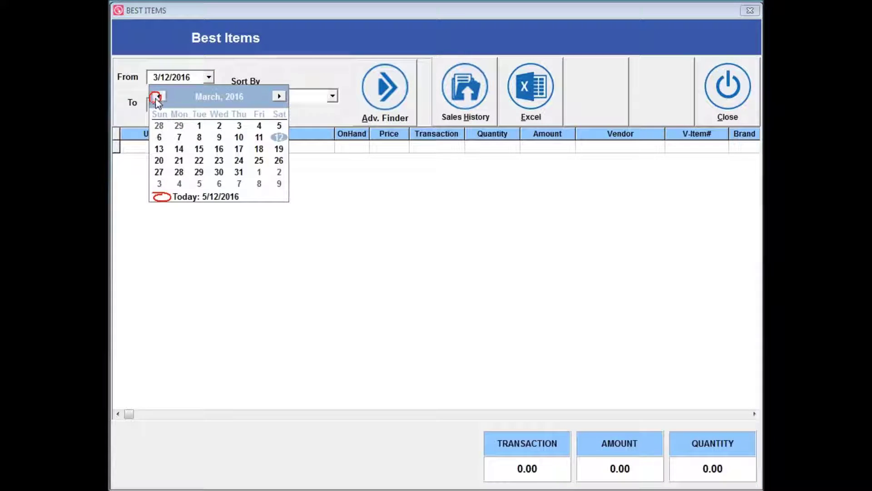
{"action": "left_click", "coordinate": [199, 125]}
{"action": "left_click", "coordinate": [208, 105]}
{"action": "left_click", "coordinate": [159, 124]}
{"action": "left_click", "coordinate": [158, 124]}
{"action": "left_click", "coordinate": [239, 203]}
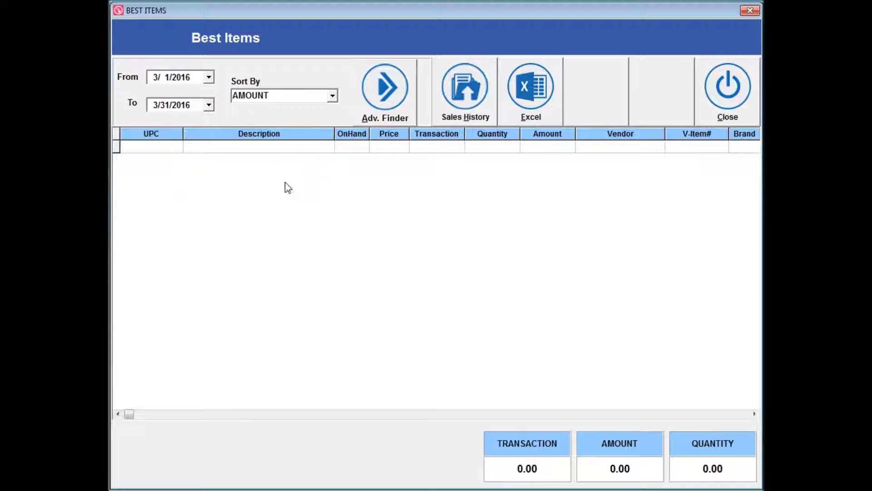
Step: Sort the best items by AMOUNT and list those of the Empire Liquor vendor through the Advanced Item Finder
{"action": "left_click", "coordinate": [329, 98]}
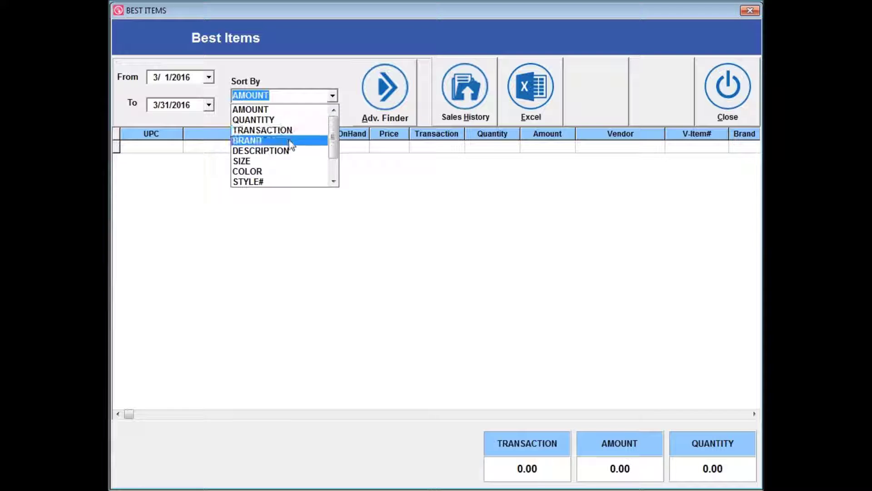
{"action": "left_click", "coordinate": [278, 110]}
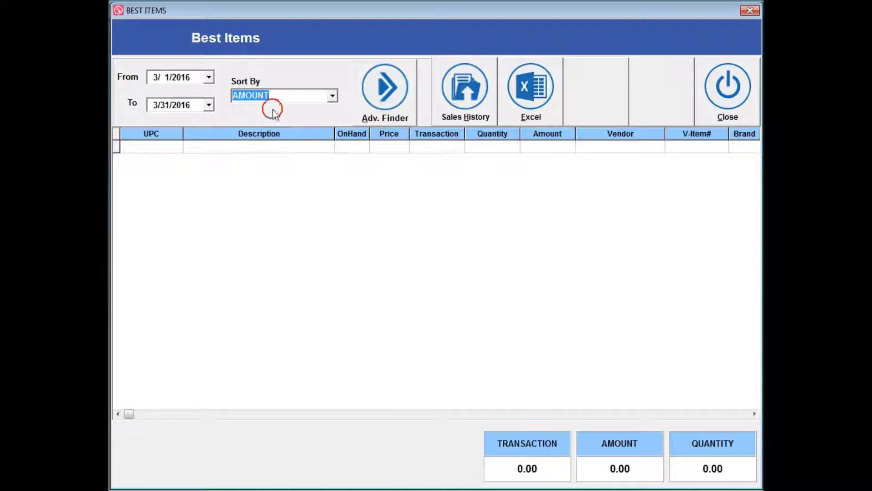
{"action": "left_click", "coordinate": [393, 90]}
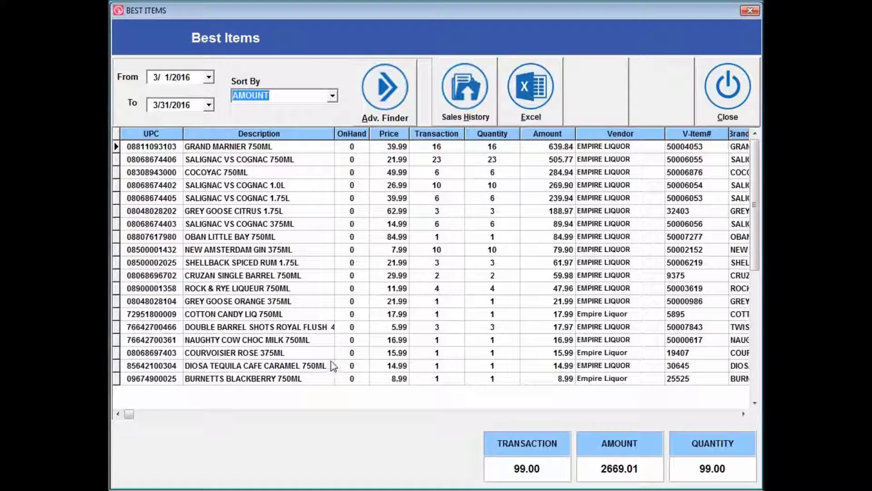
Step: Leave Best Items, view the Zero Movings item tool, and return to the item tools
{"action": "left_click", "coordinate": [730, 91]}
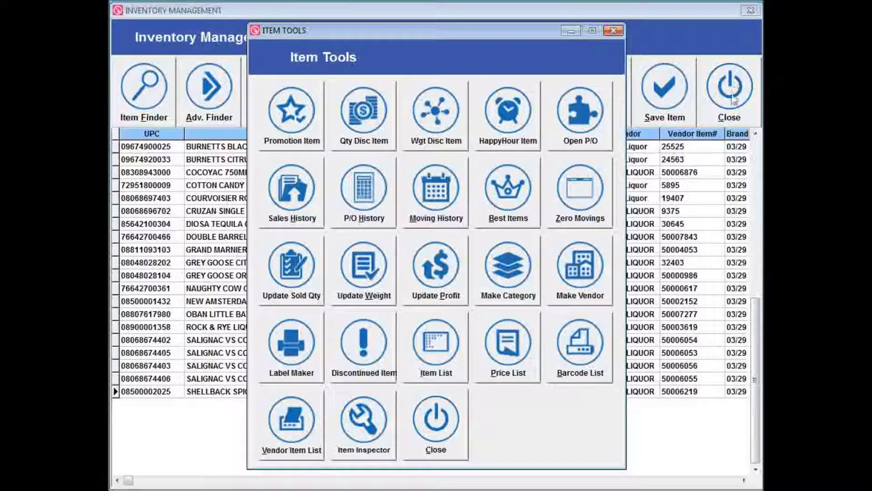
{"action": "left_click", "coordinate": [595, 190]}
{"action": "left_click", "coordinate": [745, 101]}
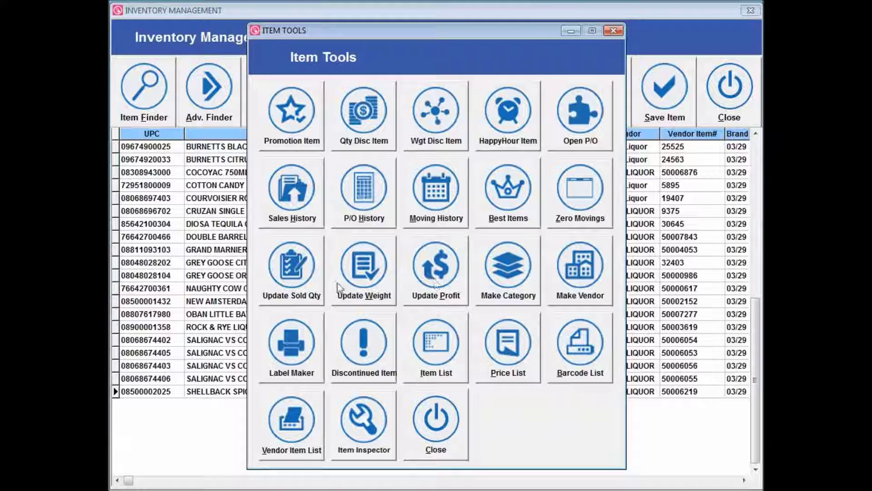
Step: Create a new Category 1 entry named DRINKS, with the description DRINKS, using the Make Category tool
{"action": "left_click", "coordinate": [520, 271]}
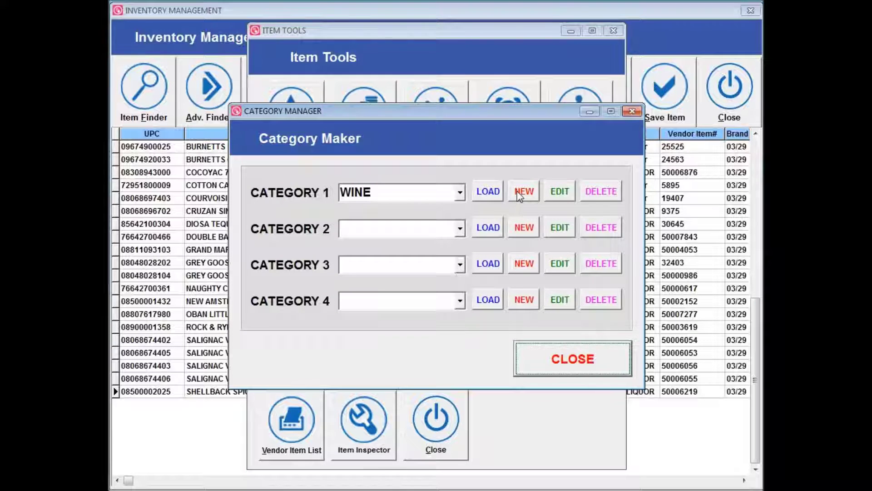
{"action": "left_click", "coordinate": [532, 194]}
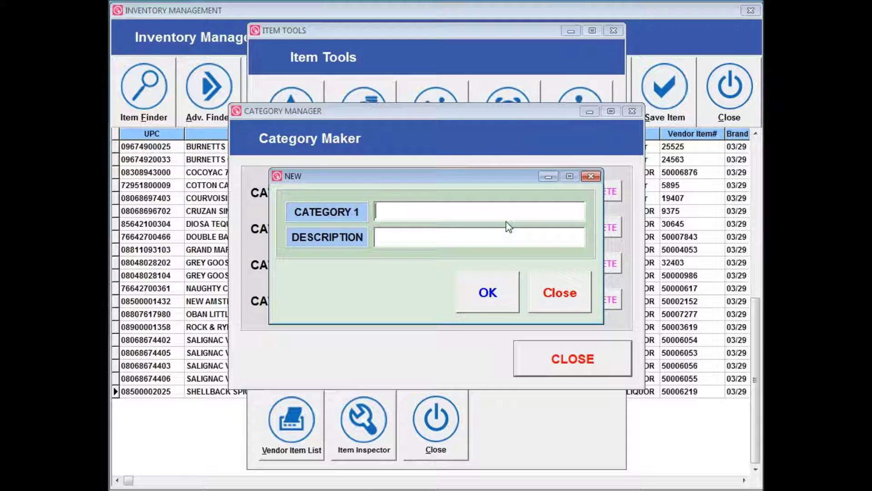
{"action": "type", "text": "DRINKS"}
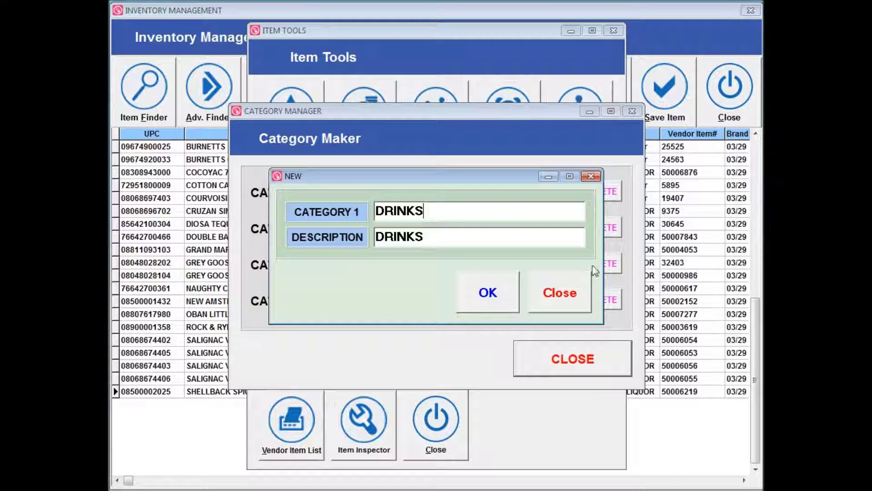
{"action": "left_click", "coordinate": [511, 287]}
{"action": "left_click", "coordinate": [552, 283]}
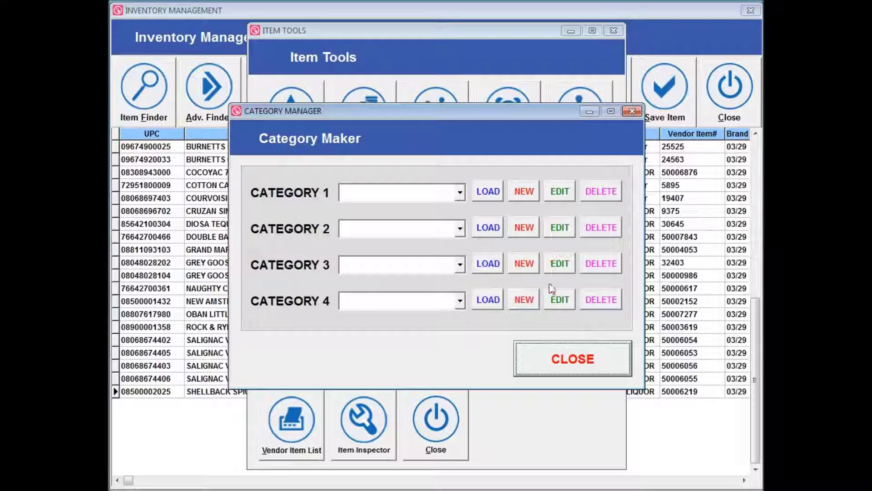
Step: Load the Category 1 values, check the choices for categories 2 to 4, and leave the Category Maker
{"action": "left_click", "coordinate": [485, 196]}
{"action": "left_click", "coordinate": [461, 230]}
{"action": "left_click", "coordinate": [460, 229]}
{"action": "left_click", "coordinate": [460, 265]}
{"action": "left_click", "coordinate": [460, 304]}
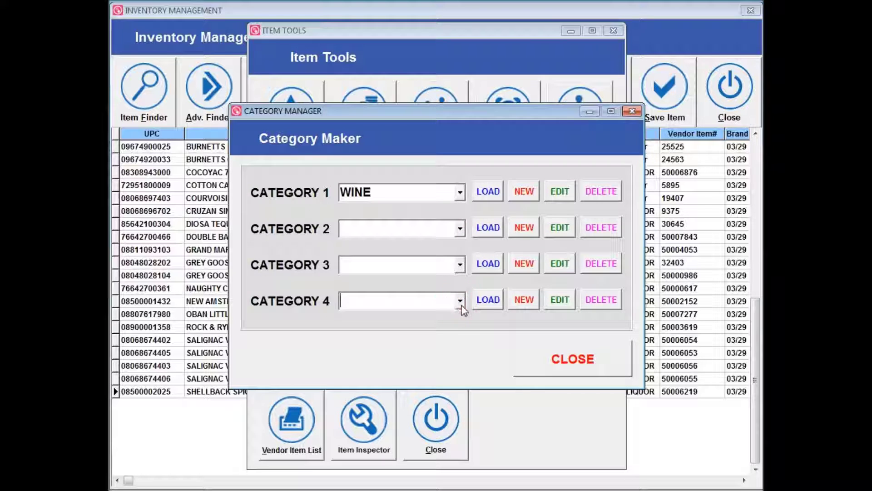
{"action": "left_click", "coordinate": [461, 303]}
{"action": "left_click", "coordinate": [381, 165]}
{"action": "left_click", "coordinate": [571, 367]}
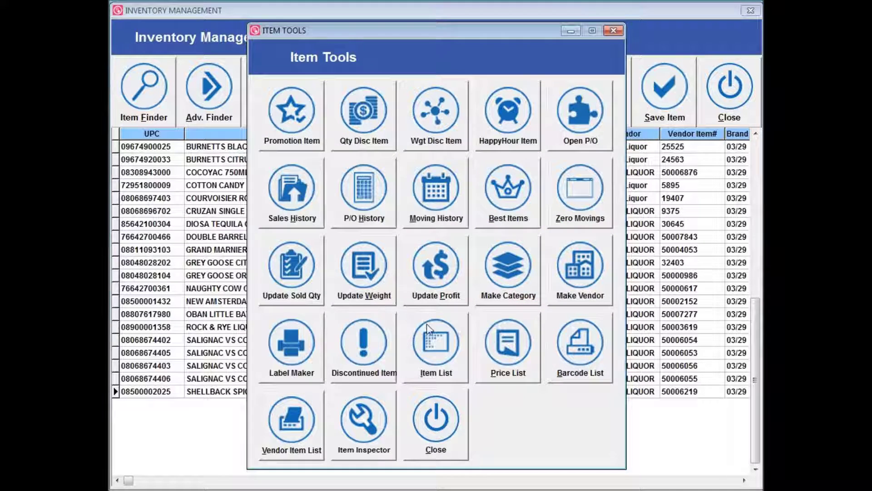
Step: Start a new vendor record with the Make Vendor tool and enter STAR PACKAGE as its vendor code
{"action": "left_click", "coordinate": [574, 290]}
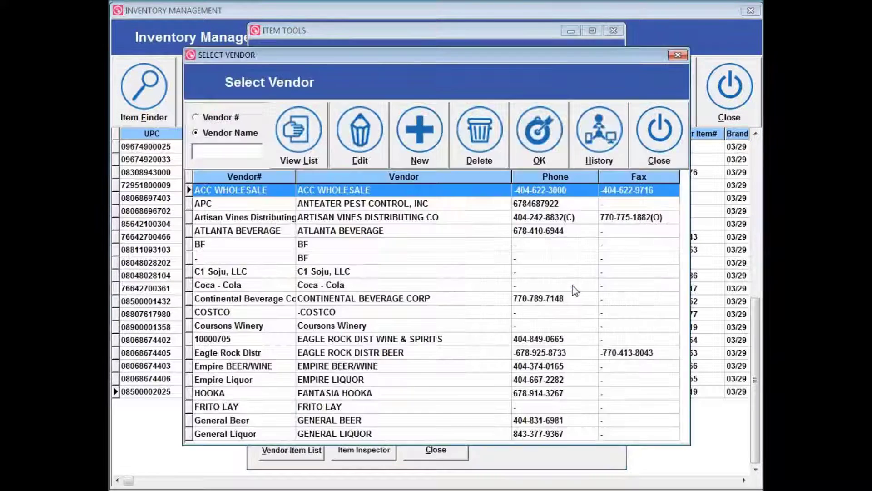
{"action": "left_click", "coordinate": [414, 141]}
{"action": "left_click", "coordinate": [353, 111]}
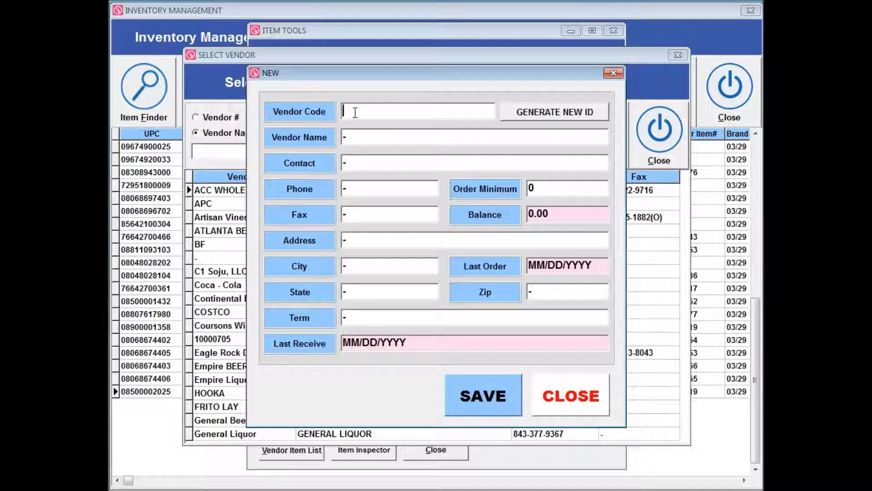
{"action": "type", "text": "STAR"}
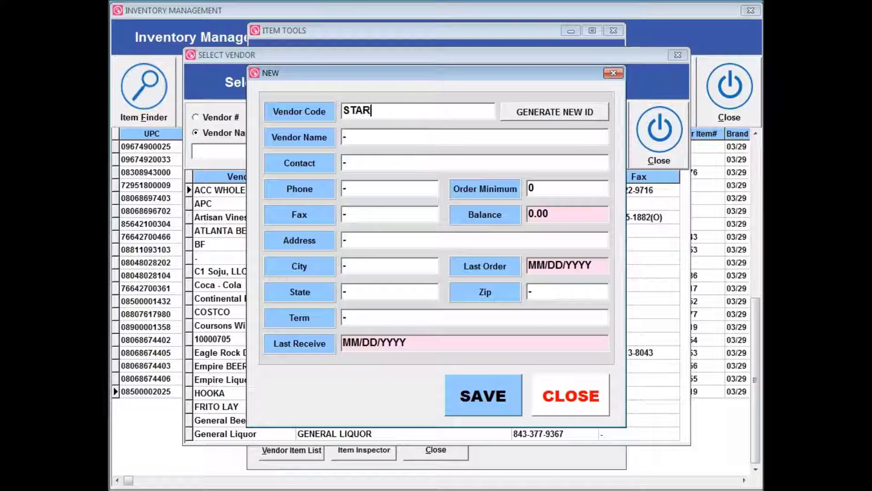
{"action": "type", "text": " PACKAGH"}
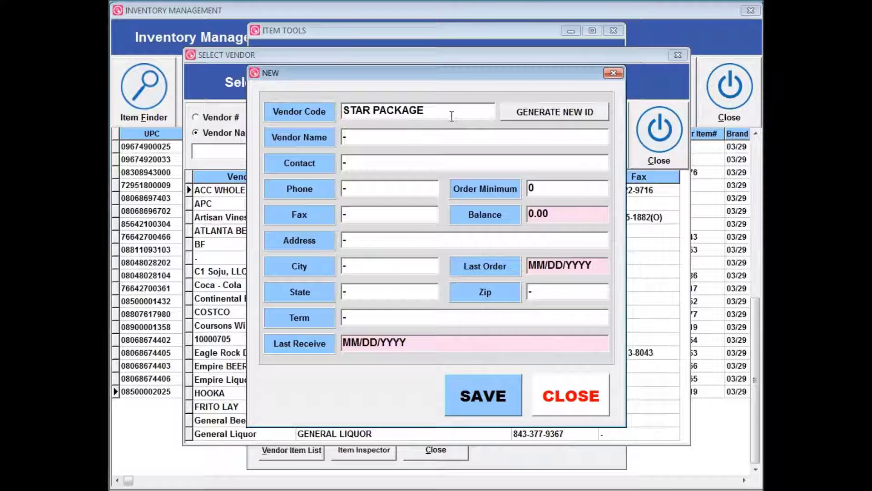
Step: Copy the vendor code STAR PACKAGE into the vendor name and remove the leading dash
{"action": "left_click_drag", "start_coordinate": [452, 116], "coordinate": [342, 113]}
{"action": "key", "text": "ctrl+c"}
{"action": "left_click", "coordinate": [362, 140]}
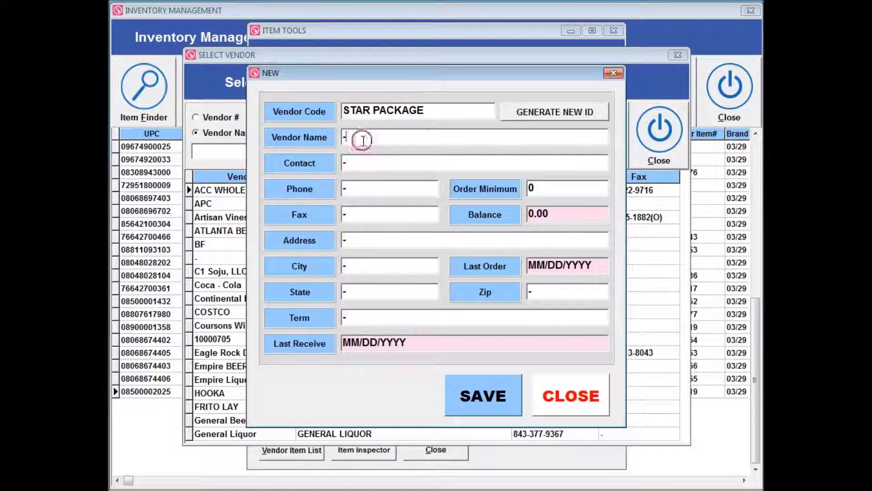
{"action": "key", "text": "ctrl+v"}
{"action": "left_click", "coordinate": [346, 136]}
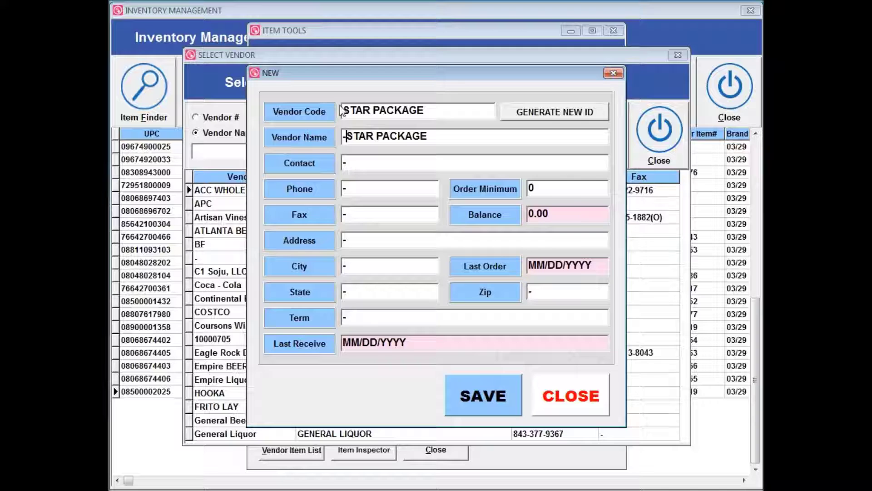
{"action": "key", "text": "BackSpace"}
Step: Replace the STAR PACKAGE vendor code with a newly generated ID
{"action": "double_click", "coordinate": [443, 112]}
{"action": "left_click", "coordinate": [561, 117]}
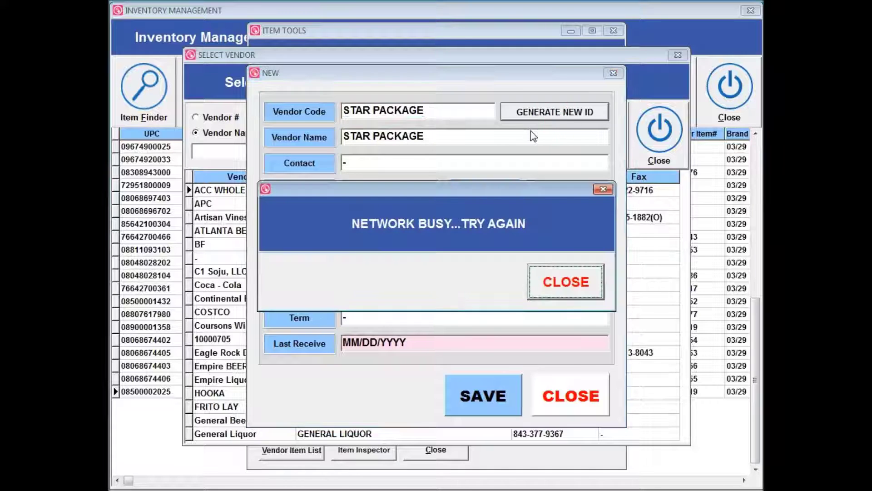
{"action": "left_click", "coordinate": [546, 278]}
{"action": "key", "text": "BackSpace"}
{"action": "left_click", "coordinate": [507, 111]}
Step: Clear the placeholder dashes from the vendor's contact and phone fields and save the new vendor
{"action": "left_click", "coordinate": [369, 162]}
{"action": "key", "text": "BackSpace"}
{"action": "key", "text": "BackSpace"}
{"action": "left_click", "coordinate": [368, 214]}
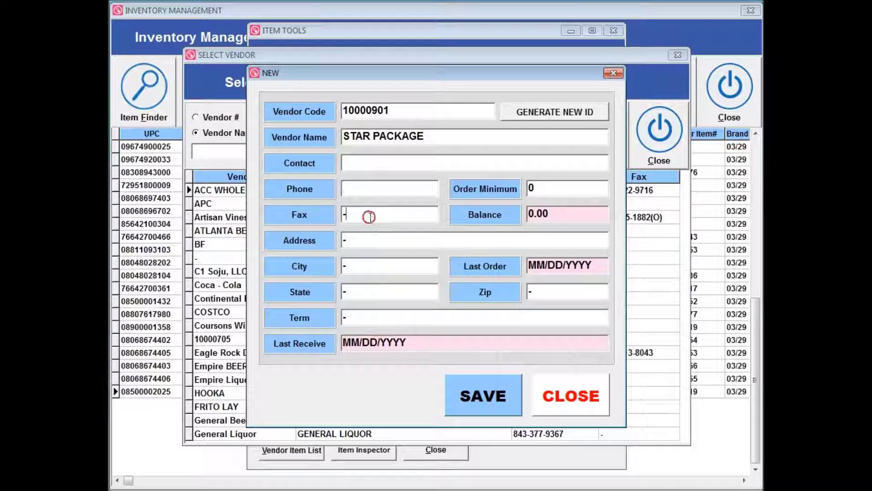
{"action": "left_click", "coordinate": [471, 411]}
{"action": "left_click", "coordinate": [552, 291]}
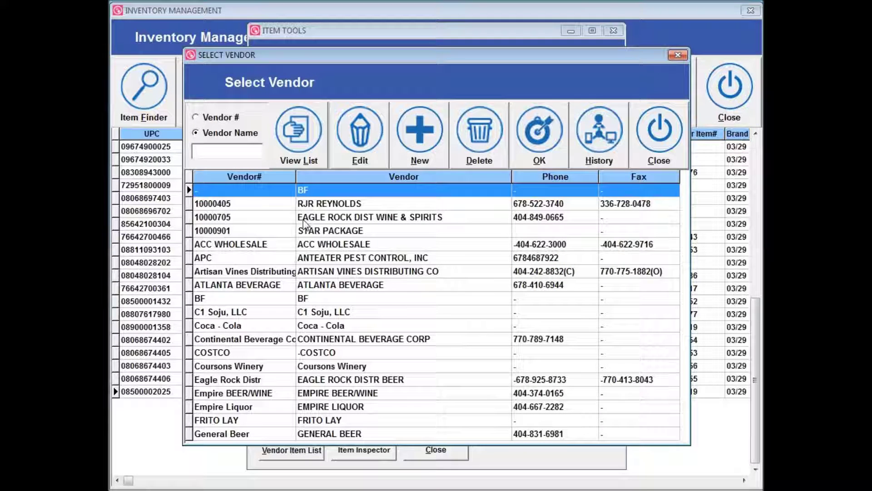
Step: Browse the vendor list down to EAGLE ROCK DISTR BEER and return to the item tools
{"action": "left_click", "coordinate": [347, 328]}
{"action": "key", "text": "Down"}
{"action": "key", "text": "Down"}
{"action": "key", "text": "Down"}
{"action": "key", "text": "Down"}
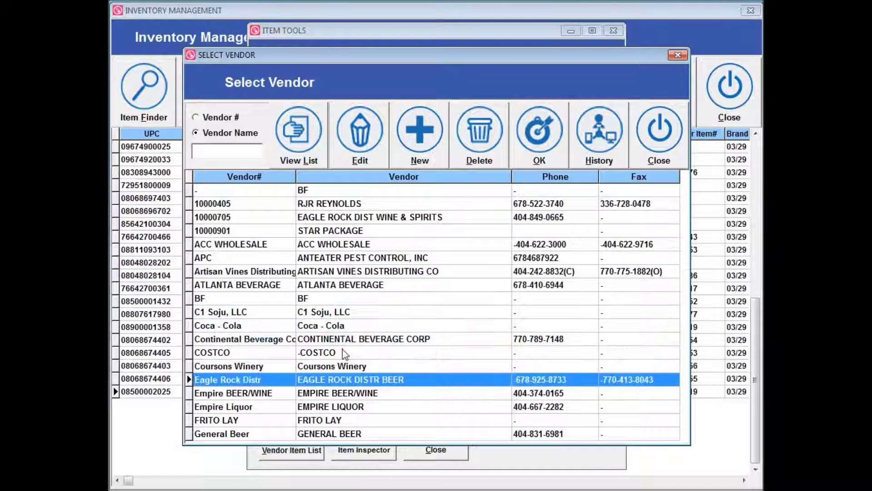
{"action": "left_click", "coordinate": [659, 136]}
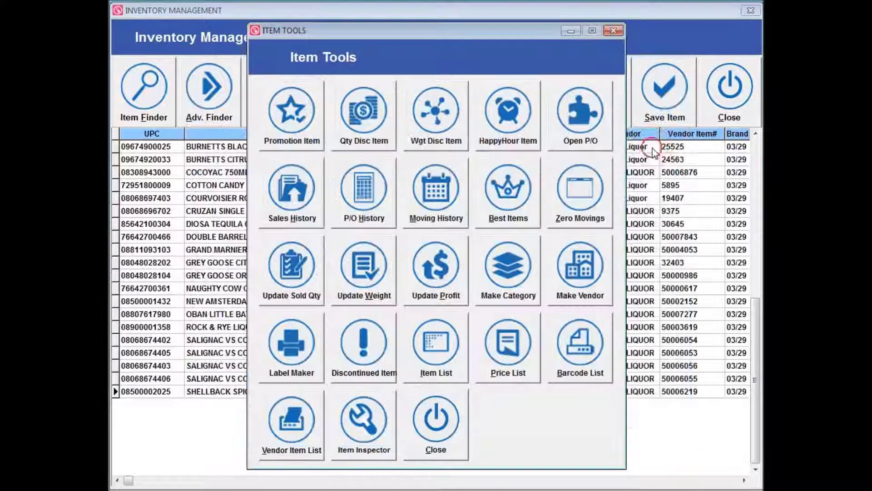
Step: Open the Label Maker, browse its inventory item list to COURVOISIER ROSE 375ML, and return to the label list
{"action": "left_click", "coordinate": [309, 350]}
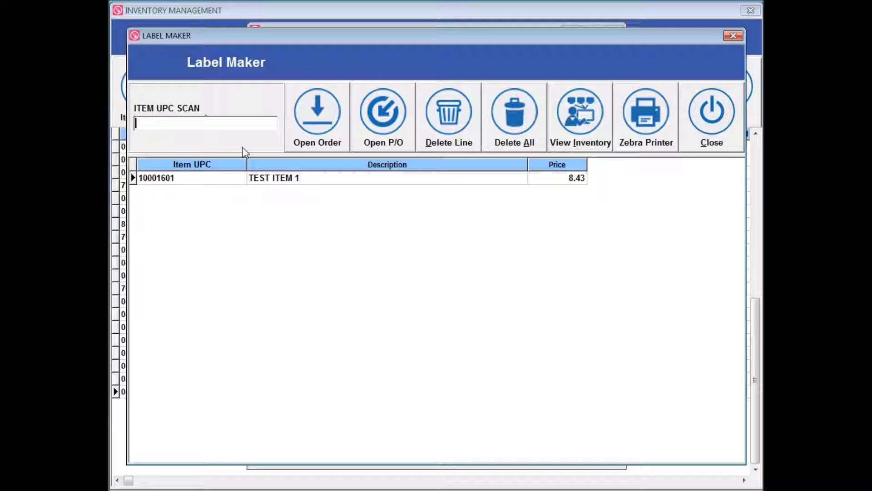
{"action": "left_click", "coordinate": [592, 105]}
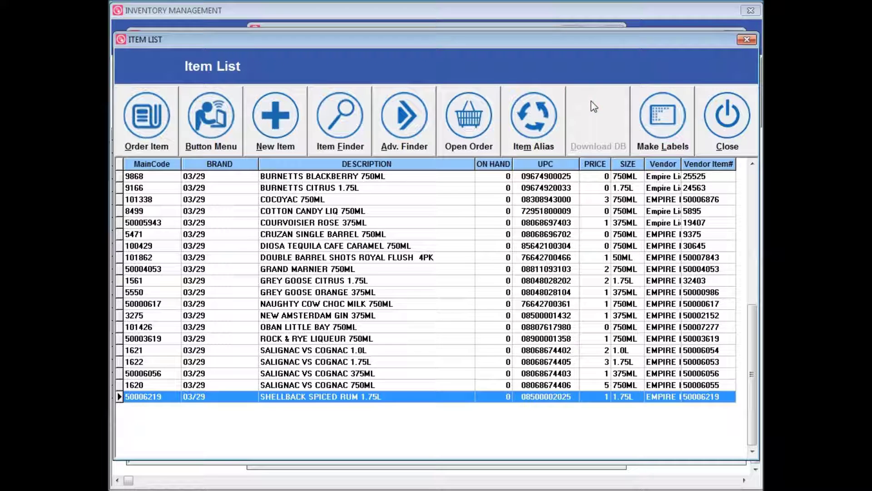
{"action": "scroll", "coordinate": [299, 353], "scroll_direction": "up", "scroll_amount": 4}
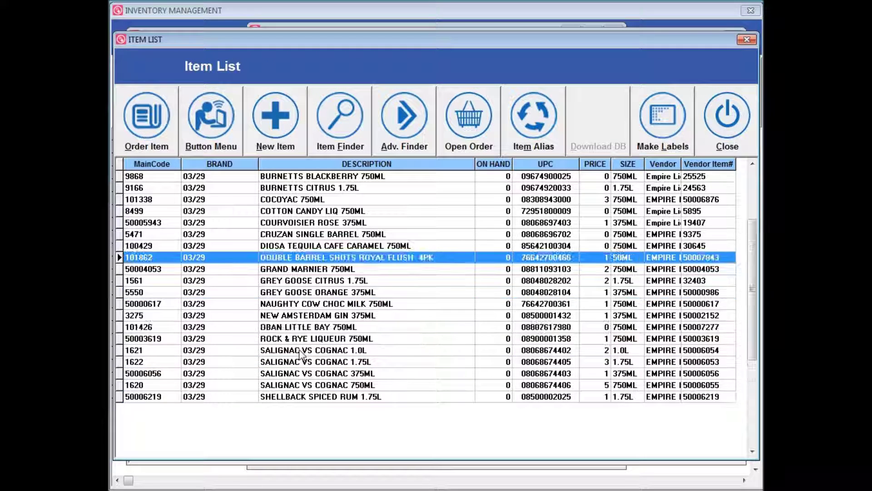
{"action": "scroll", "coordinate": [299, 353], "scroll_direction": "up", "scroll_amount": 2}
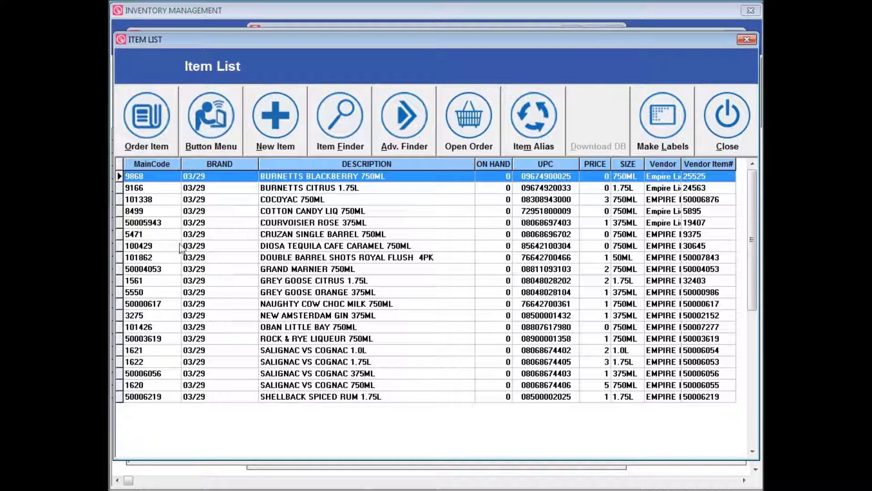
{"action": "scroll", "coordinate": [181, 248], "scroll_direction": "down", "scroll_amount": 2}
{"action": "left_click", "coordinate": [551, 224]}
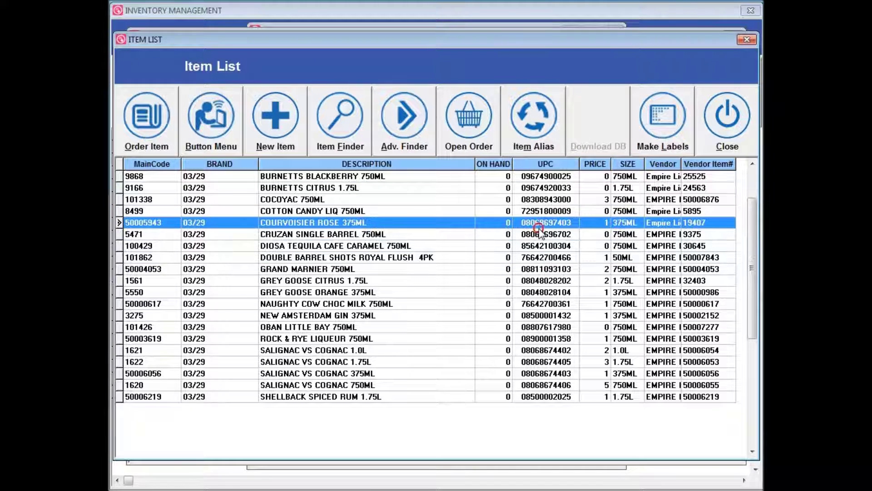
{"action": "left_click", "coordinate": [716, 133]}
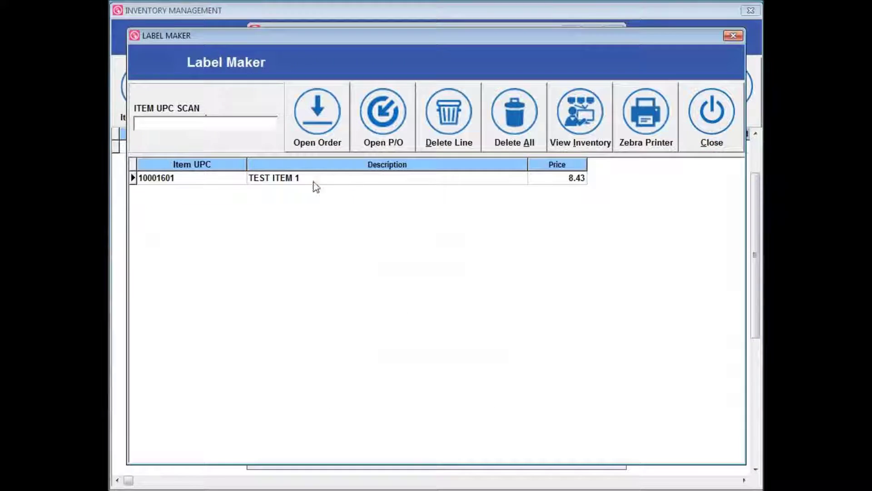
Step: Review the Label Format A and Label Format B layouts of the Zebra printer for TEST ITEM 1 and leave them
{"action": "left_click", "coordinate": [254, 182]}
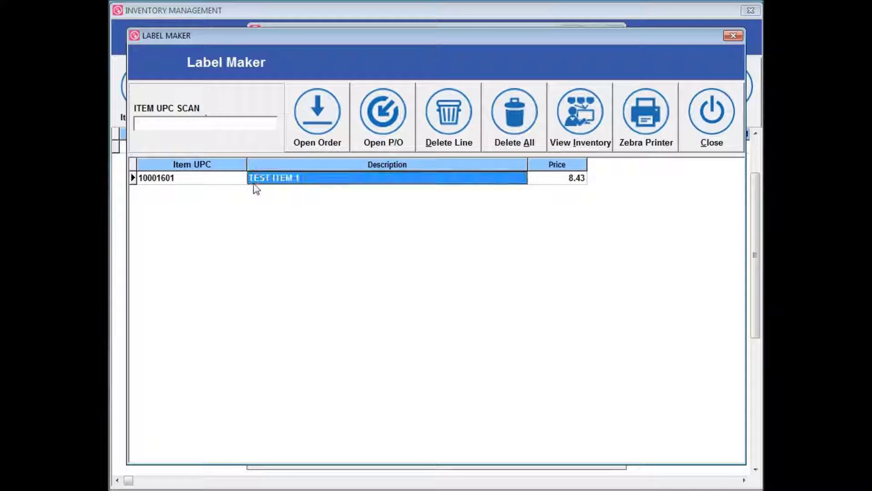
{"action": "left_click", "coordinate": [645, 122]}
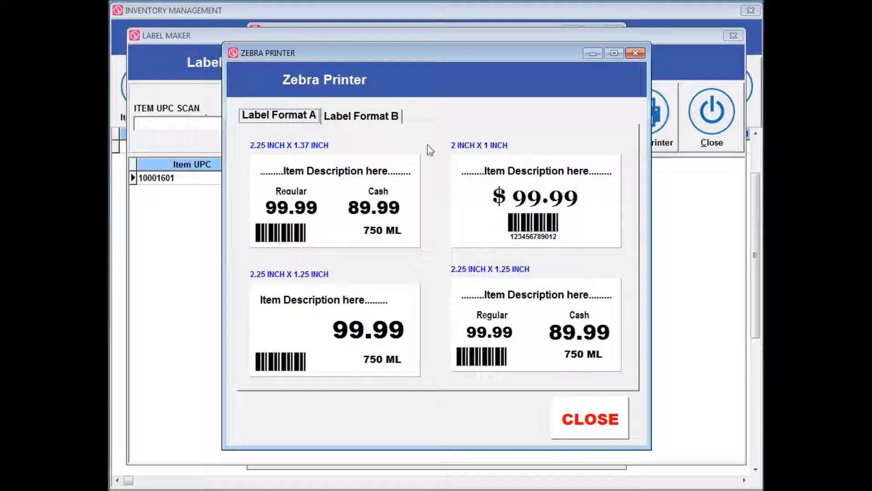
{"action": "left_click", "coordinate": [384, 118]}
{"action": "left_click", "coordinate": [303, 117]}
{"action": "left_click", "coordinate": [354, 119]}
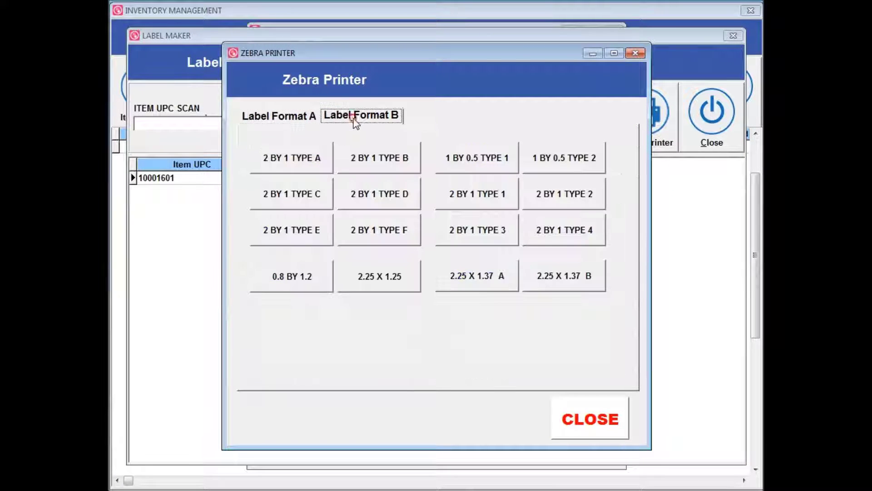
{"action": "left_click", "coordinate": [306, 118]}
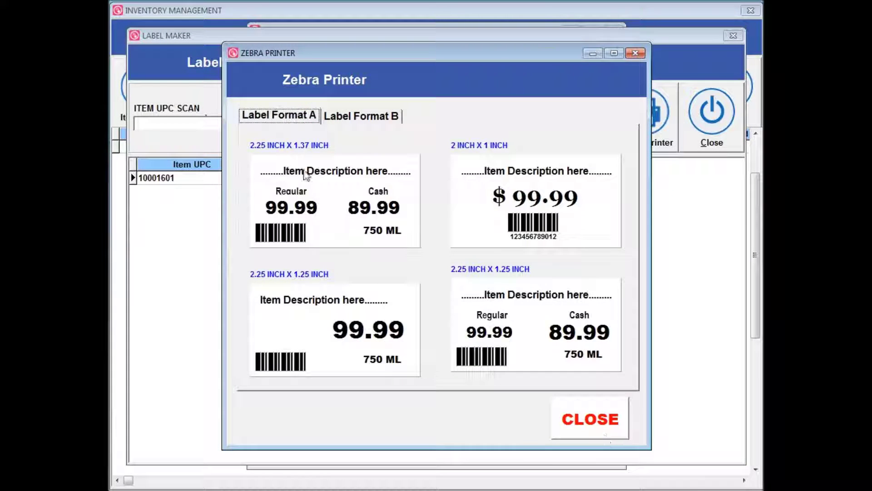
{"action": "left_click", "coordinate": [577, 433]}
{"action": "left_click", "coordinate": [644, 113]}
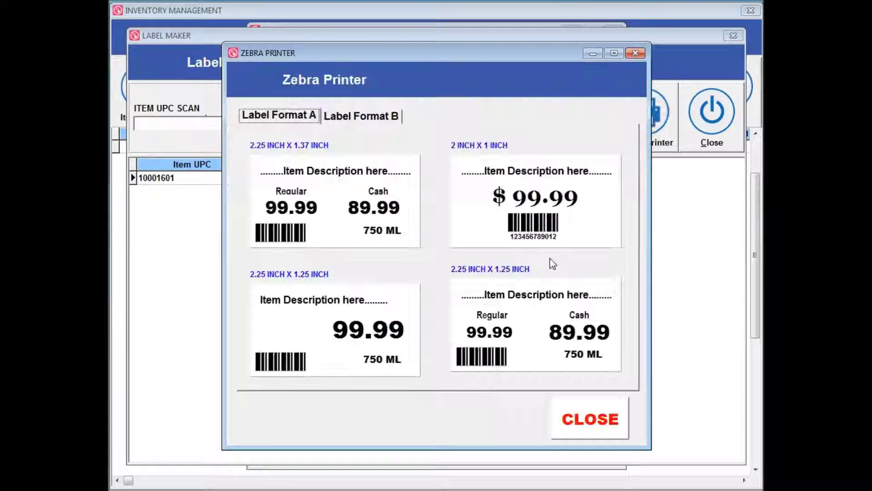
{"action": "left_click", "coordinate": [570, 426]}
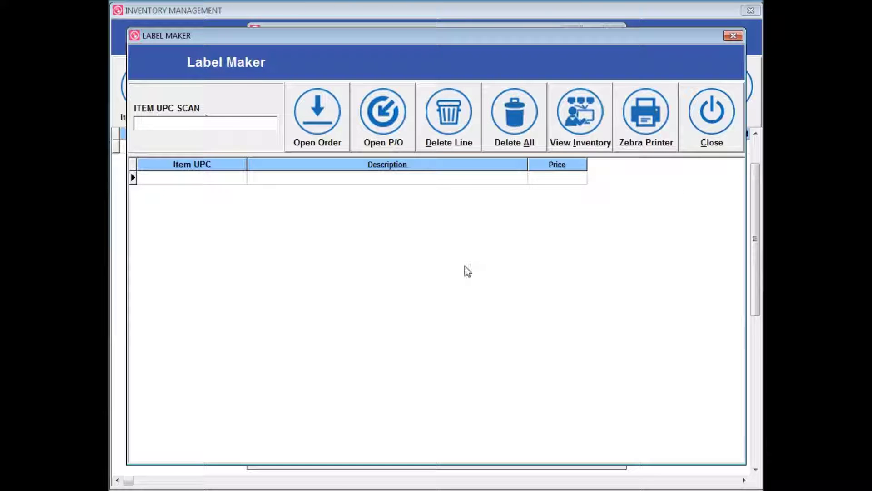
Step: Reopen the Label Maker and list its inventory items by searching for A in Vendor # with the Item Finder
{"action": "left_click", "coordinate": [728, 130]}
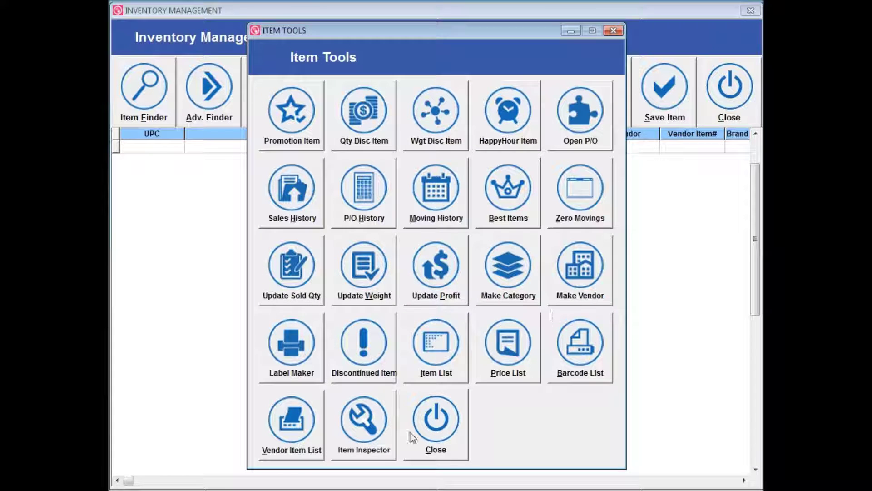
{"action": "left_click", "coordinate": [292, 380]}
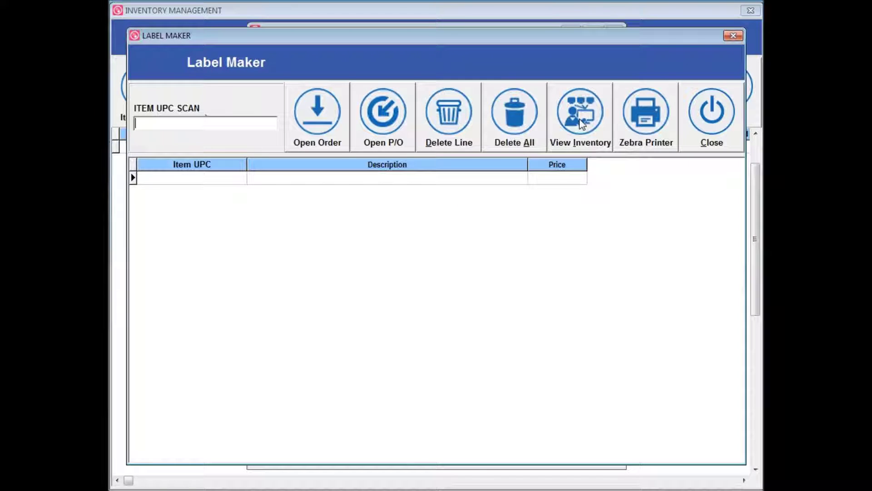
{"action": "left_click", "coordinate": [579, 121]}
{"action": "left_click", "coordinate": [363, 131]}
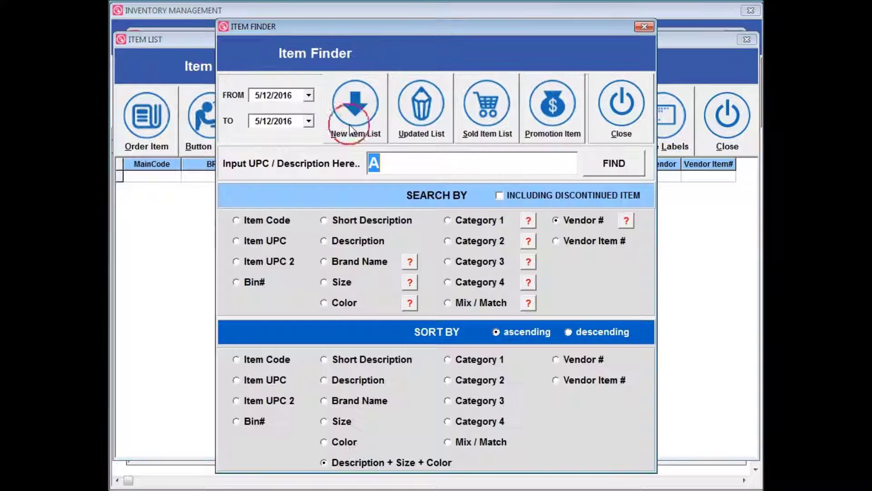
{"action": "type", "text": "A"}
{"action": "left_click", "coordinate": [613, 165]}
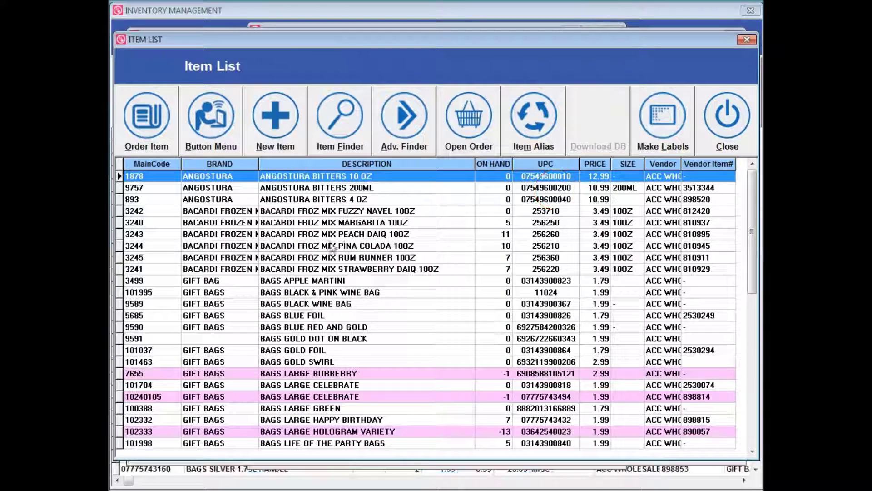
Step: Add ANGOSTURA BITTERS 200ML, BACARDI FROZ MIX MARGARITA 10OZ, BACARDI FROZ MIX STRAWBERRY DAIQ 10OZ and BAGS GOLD DOT ON BLACK to the label list
{"action": "left_click", "coordinate": [277, 186]}
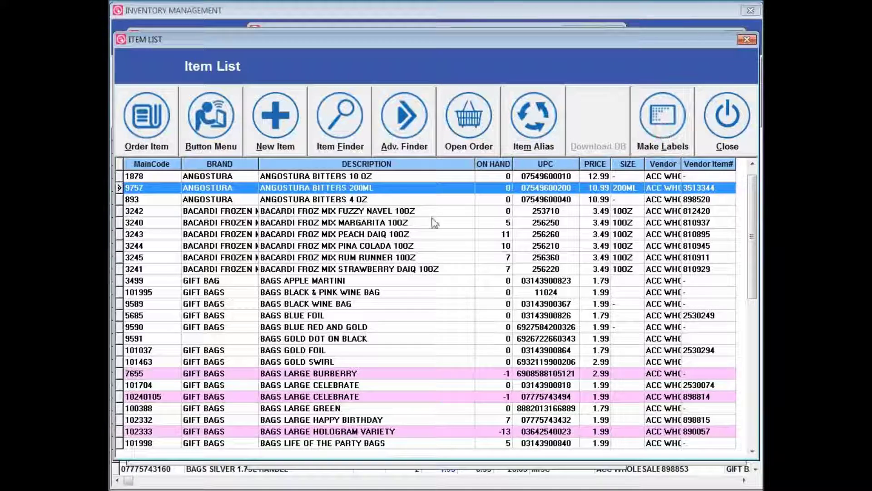
{"action": "left_click", "coordinate": [346, 222]}
{"action": "left_click", "coordinate": [320, 268]}
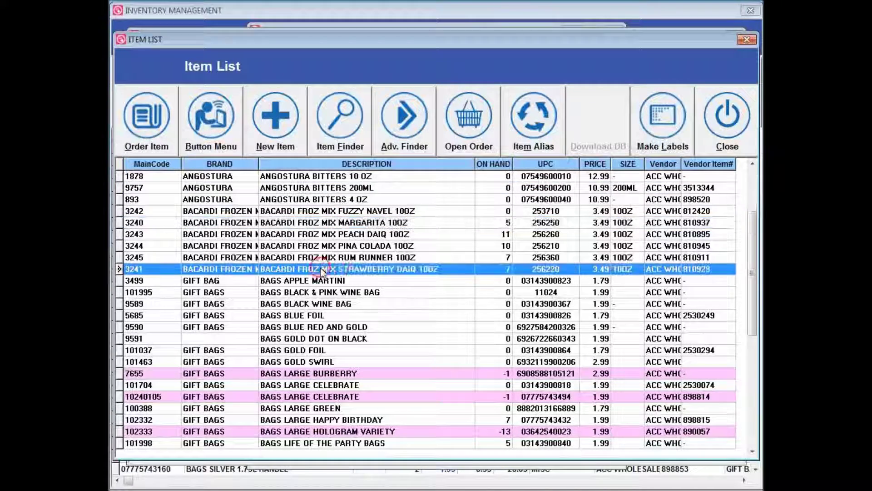
{"action": "left_click", "coordinate": [361, 337]}
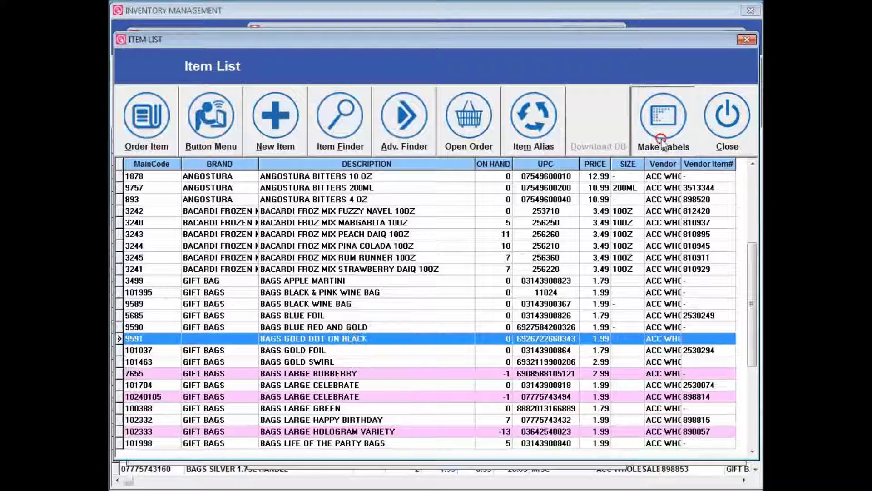
{"action": "scroll", "coordinate": [662, 136], "scroll_direction": "down", "scroll_amount": 1}
{"action": "left_click", "coordinate": [740, 133]}
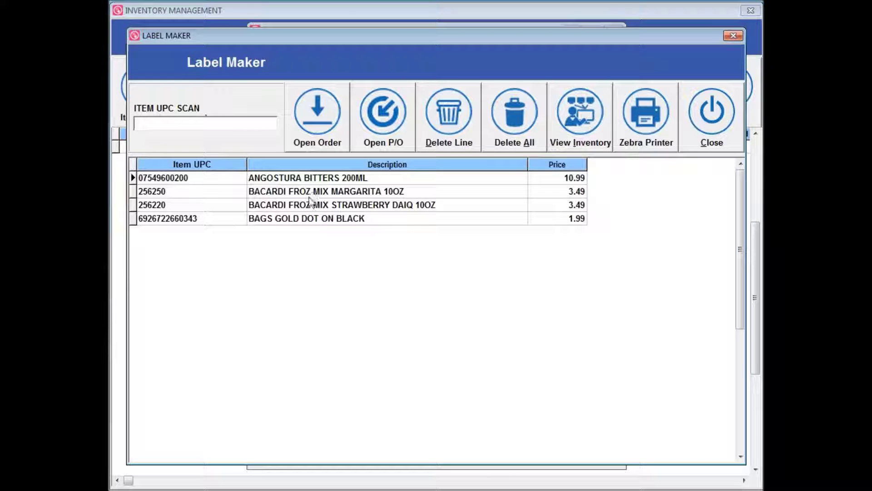
Step: Delete the BAGS GOLD DOT ON BLACK line from the label list
{"action": "left_click", "coordinate": [301, 182]}
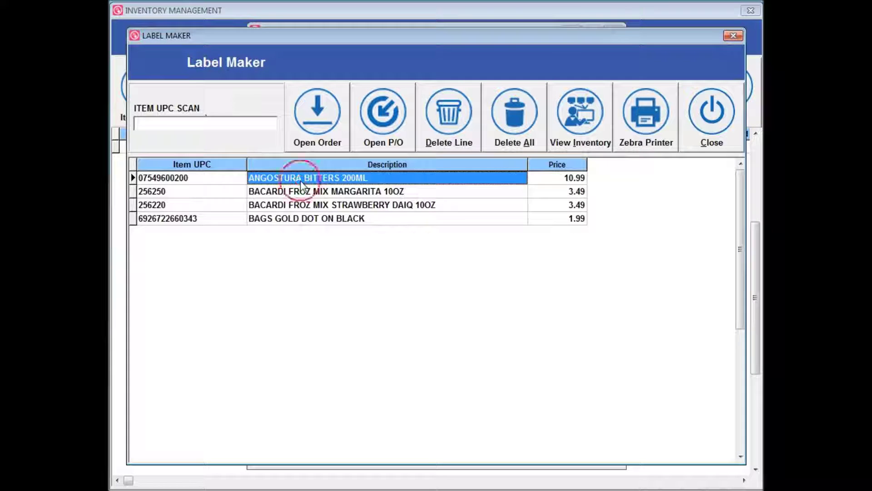
{"action": "left_click", "coordinate": [344, 221]}
{"action": "left_click", "coordinate": [448, 120]}
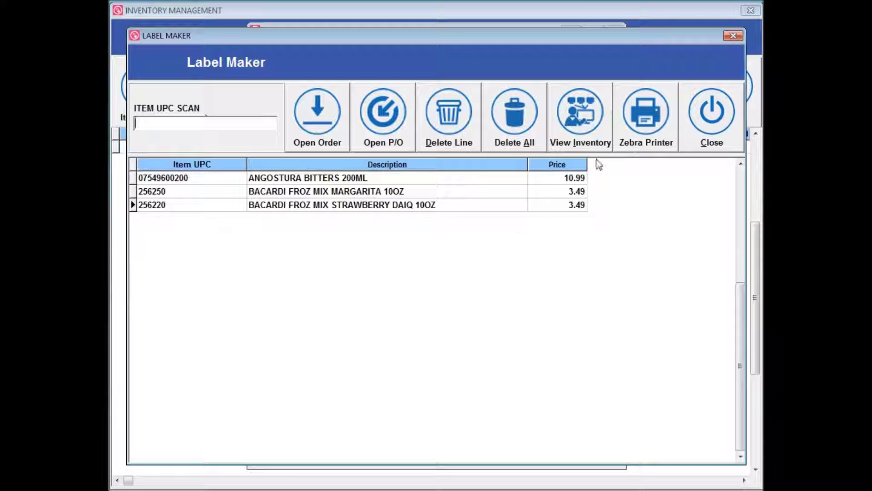
Step: Preview the listed items' labels in the 2 BY 1 TYPE A layout of the Zebra printer's Label Format B
{"action": "left_click", "coordinate": [661, 131]}
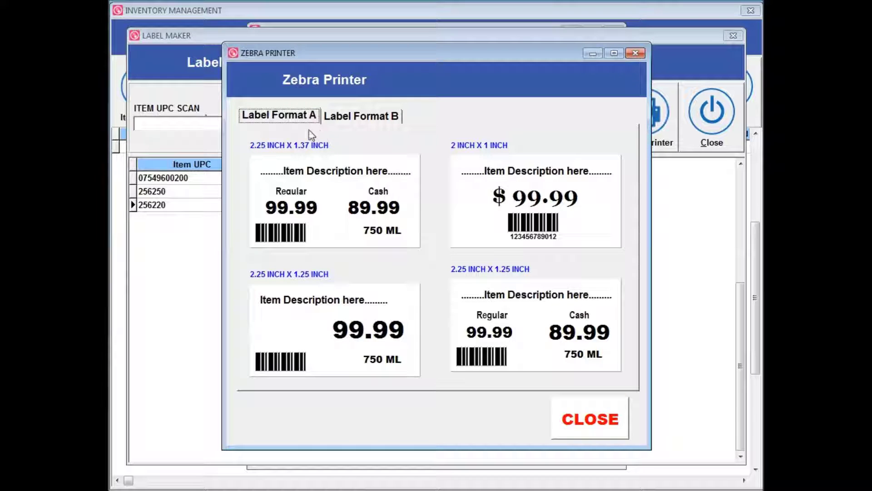
{"action": "left_click", "coordinate": [374, 118]}
{"action": "left_click", "coordinate": [289, 167]}
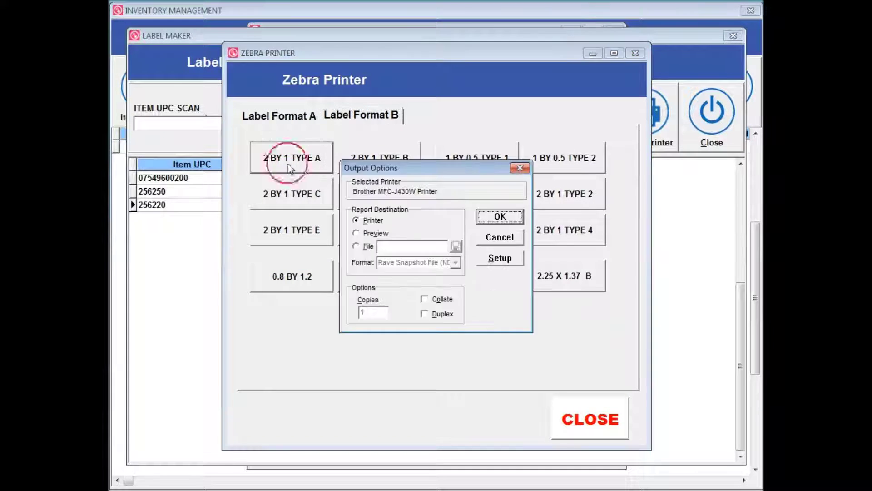
{"action": "left_click", "coordinate": [356, 233]}
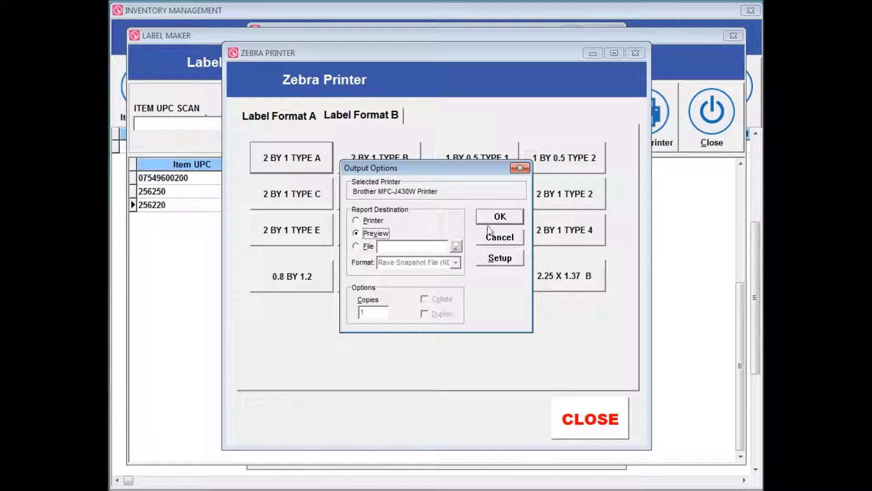
{"action": "left_click", "coordinate": [505, 217]}
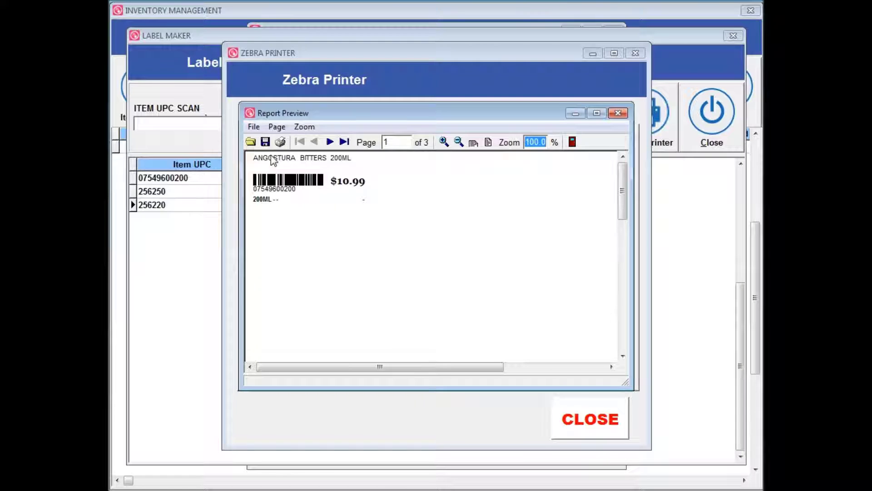
Step: Review the print options of the label preview without printing and return to the item tools
{"action": "left_click", "coordinate": [280, 142]}
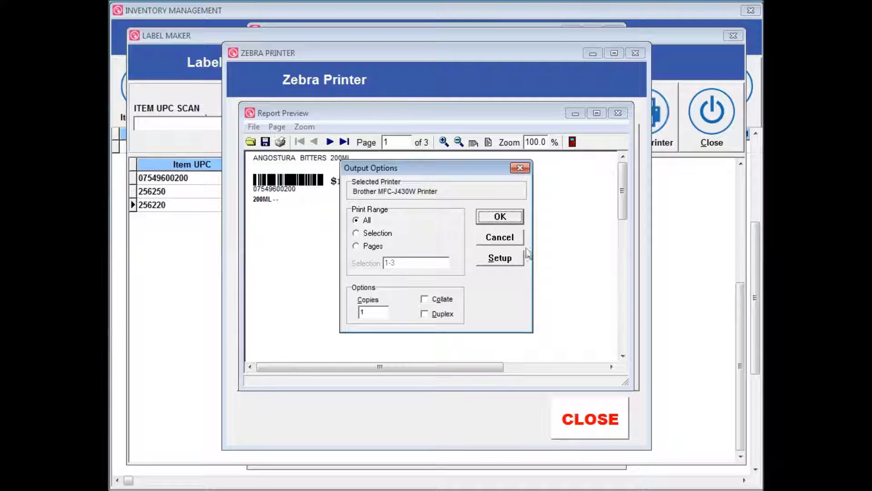
{"action": "left_click", "coordinate": [518, 235]}
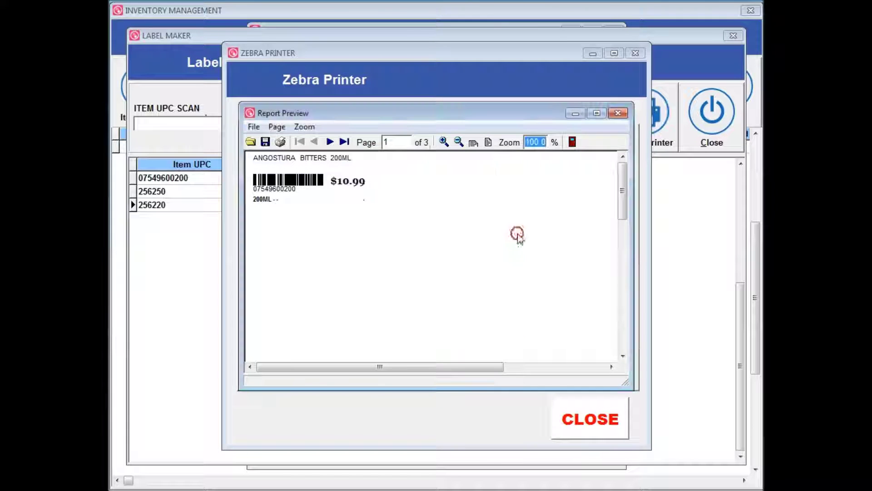
{"action": "left_click", "coordinate": [618, 113]}
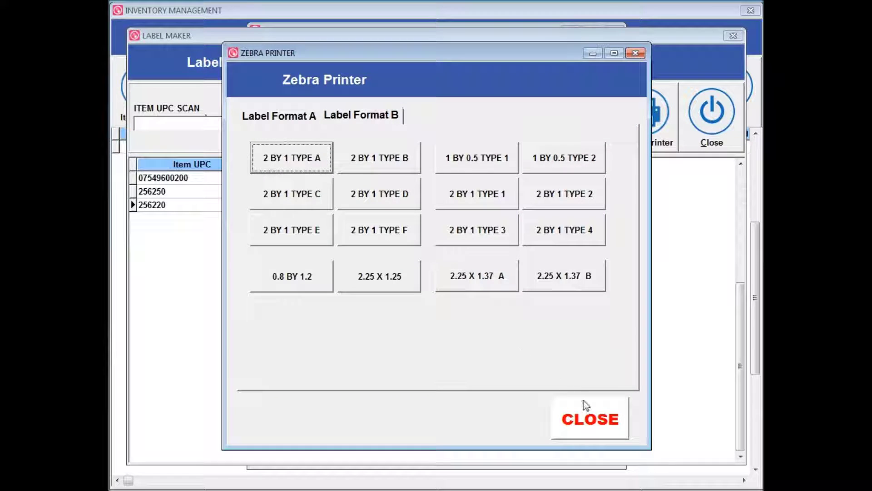
{"action": "left_click", "coordinate": [586, 413]}
{"action": "left_click", "coordinate": [708, 145]}
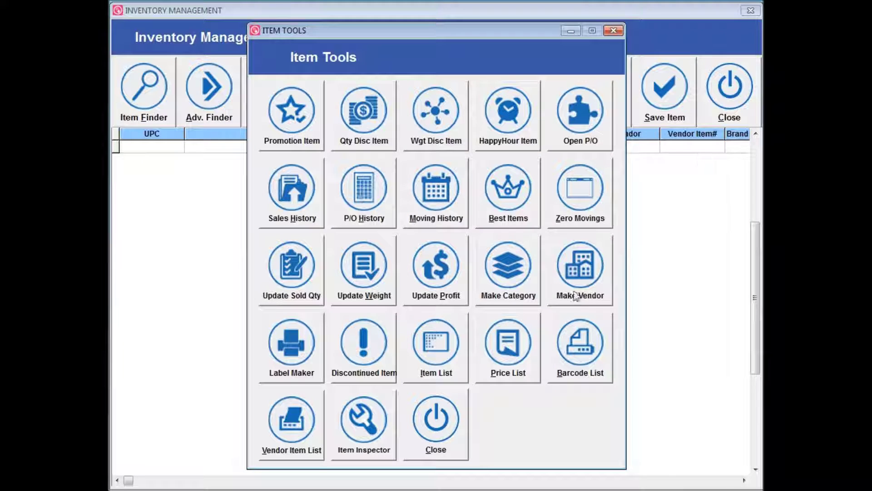
Step: Check the discontinued items and the print requests for the Item, Price, Barcode and Vendor Item Lists without printing any
{"action": "left_click", "coordinate": [363, 352]}
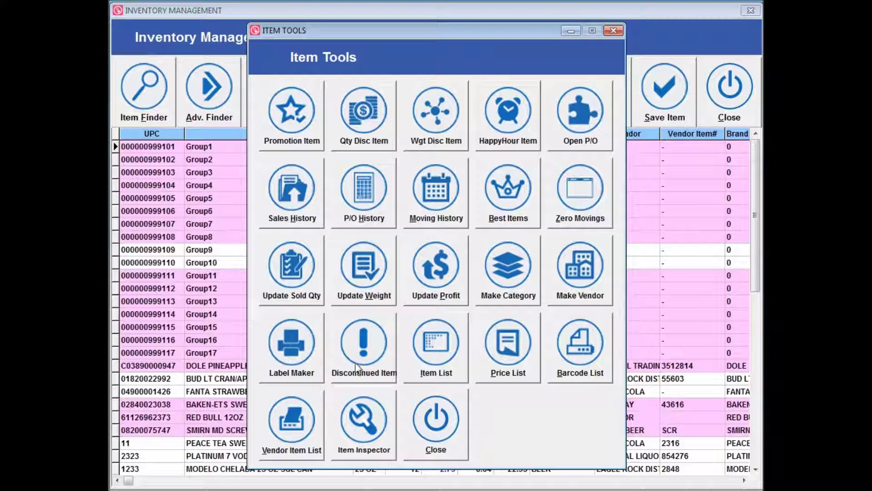
{"action": "left_click", "coordinate": [435, 355]}
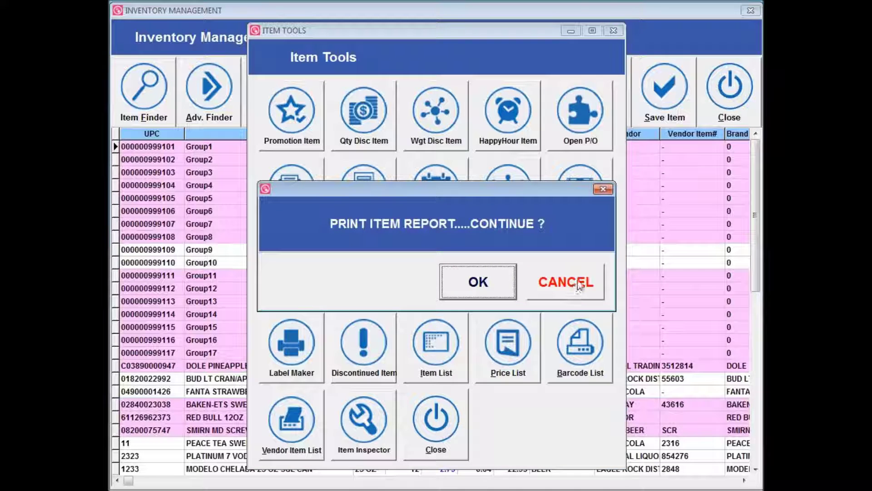
{"action": "left_click", "coordinate": [575, 285]}
{"action": "left_click", "coordinate": [514, 362]}
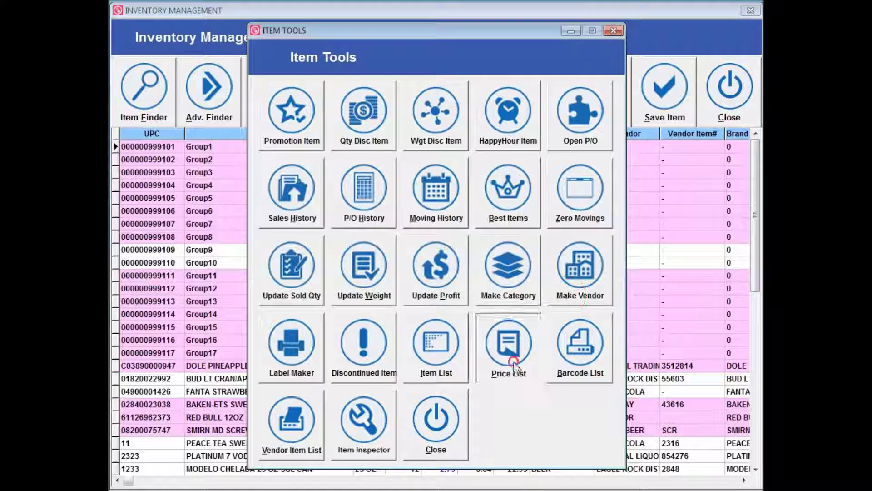
{"action": "left_click", "coordinate": [591, 286]}
{"action": "left_click", "coordinate": [587, 367]}
{"action": "left_click", "coordinate": [577, 287]}
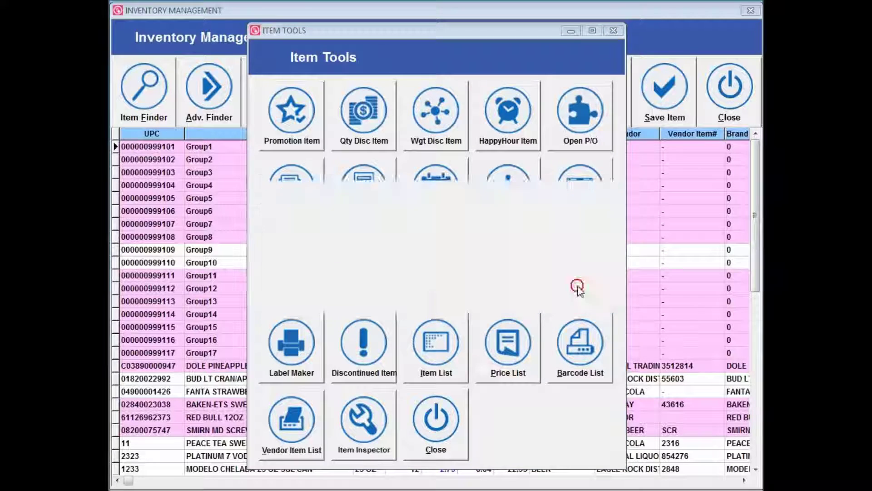
{"action": "left_click", "coordinate": [297, 429]}
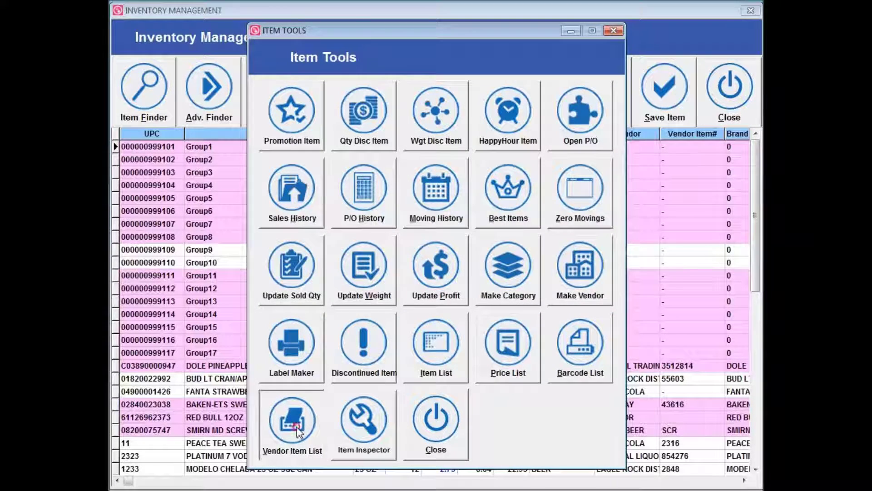
{"action": "left_click", "coordinate": [567, 284]}
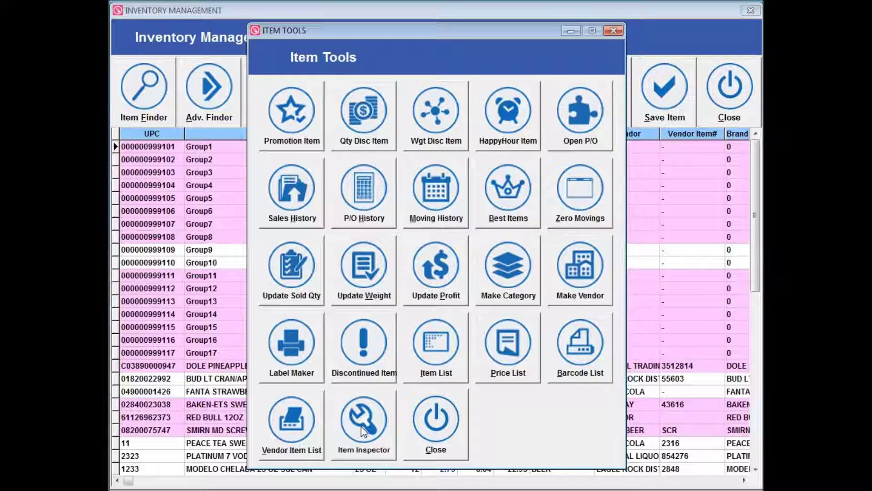
Step: Inspect items with missing details using the Item Inspector's view, and return to the inventory list
{"action": "left_click", "coordinate": [364, 431]}
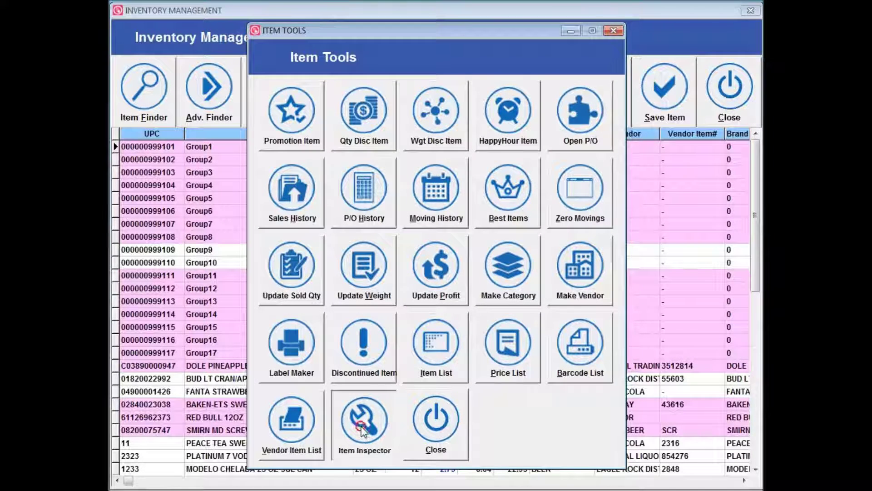
{"action": "left_click", "coordinate": [437, 340]}
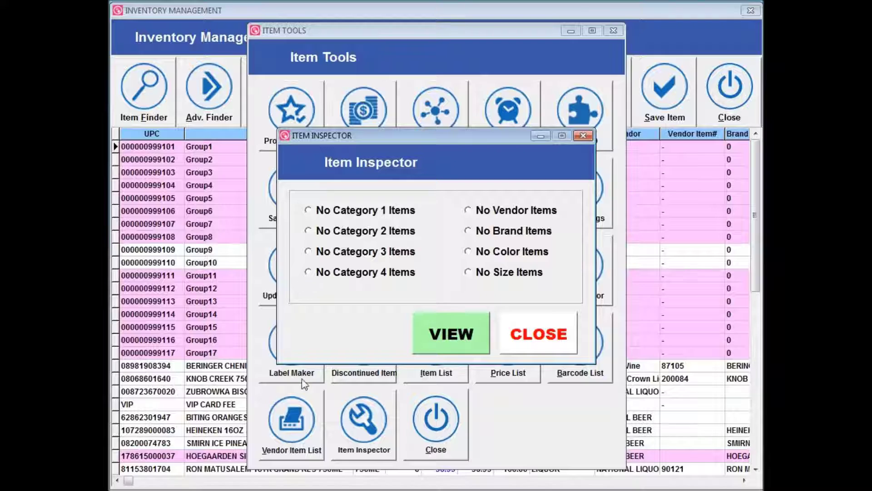
{"action": "left_click", "coordinate": [518, 335]}
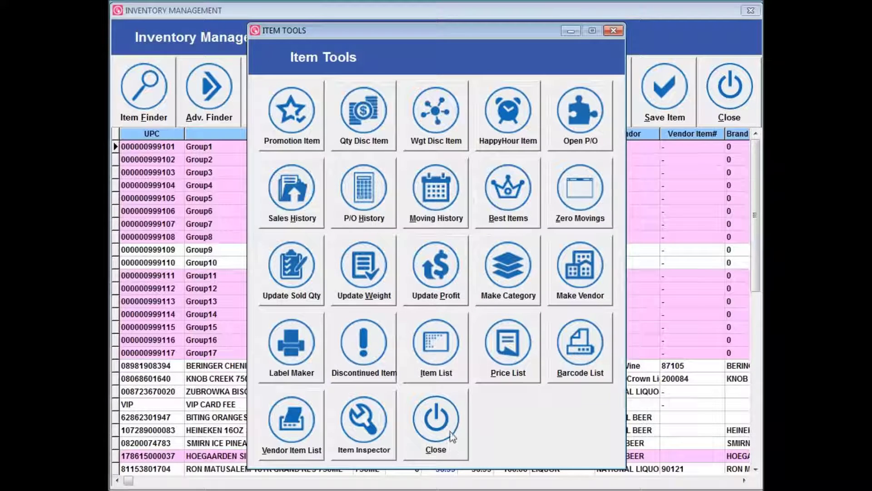
{"action": "left_click", "coordinate": [436, 418]}
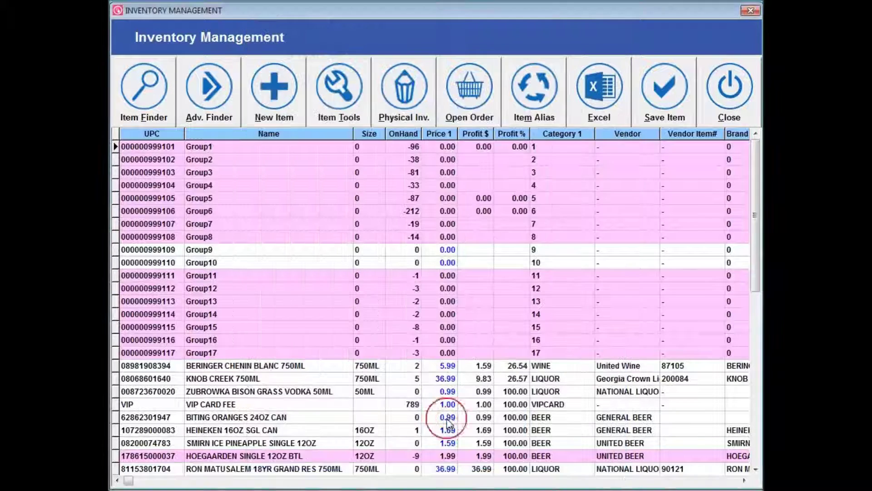
Step: Update the Group1 item through the physical inventory check with the reason "physical inventory", and close the check
{"action": "left_click", "coordinate": [401, 95]}
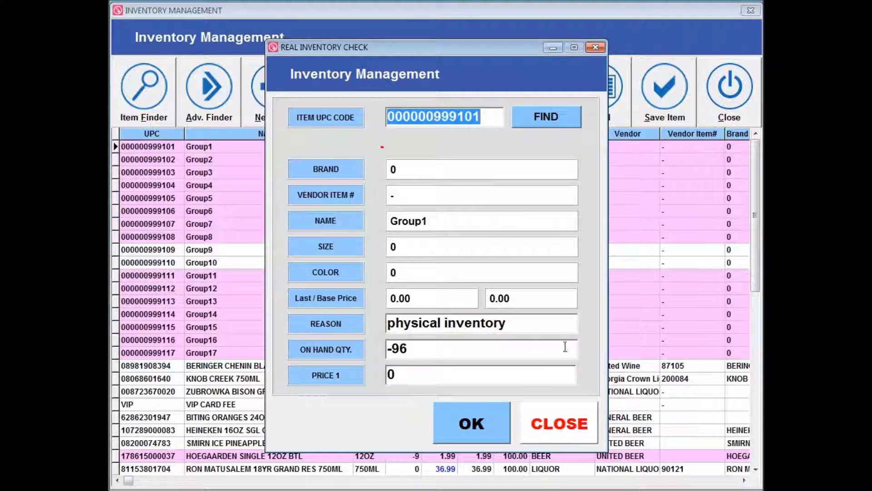
{"action": "left_click", "coordinate": [495, 424]}
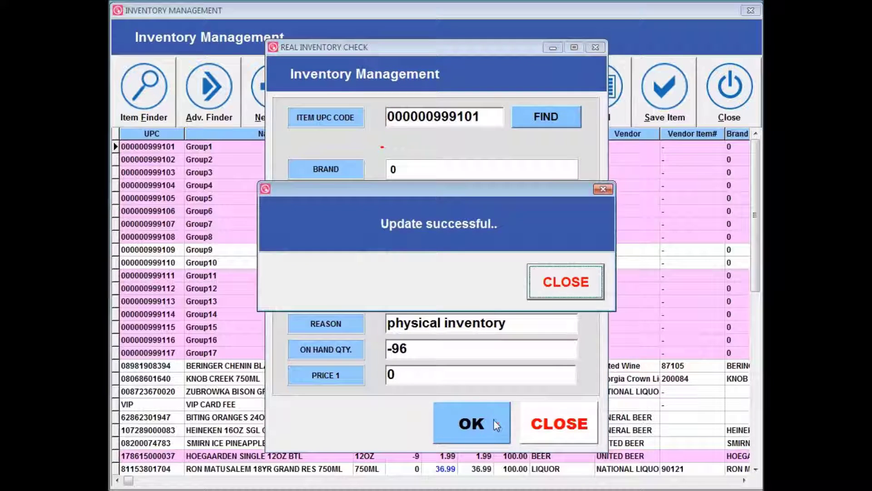
{"action": "left_click", "coordinate": [571, 284]}
{"action": "left_click", "coordinate": [559, 439]}
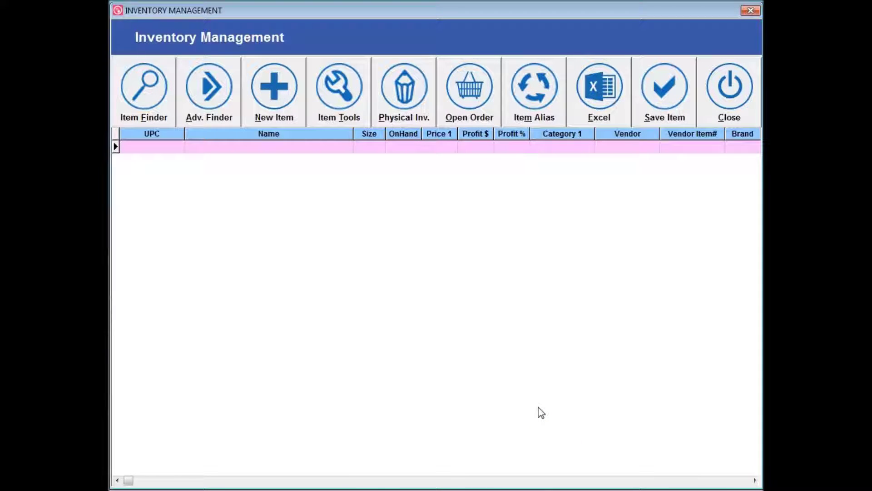
Step: Review the open orders dated 5/12/2016 and leave inventory management for the main menu
{"action": "left_click", "coordinate": [486, 93]}
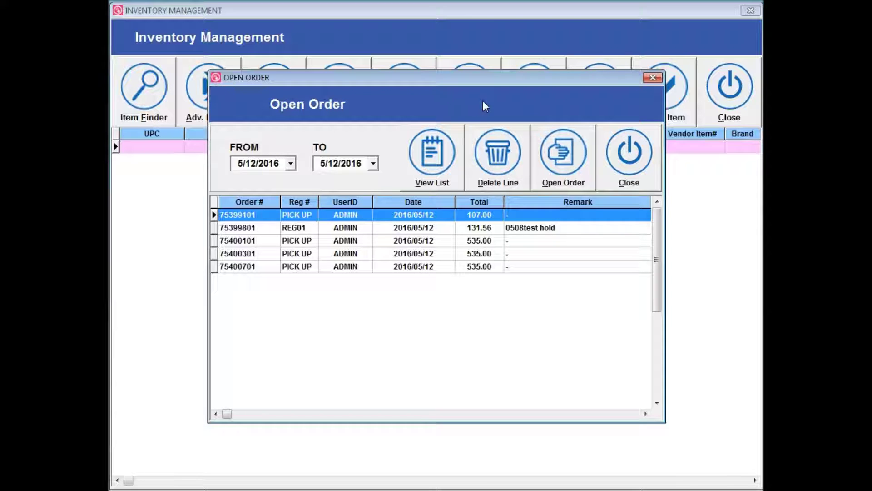
{"action": "left_click", "coordinate": [629, 155]}
{"action": "left_click", "coordinate": [729, 87]}
Step: Open the cash register and ring up a CHEMICAL sale at 800.00
{"action": "left_click", "coordinate": [259, 188]}
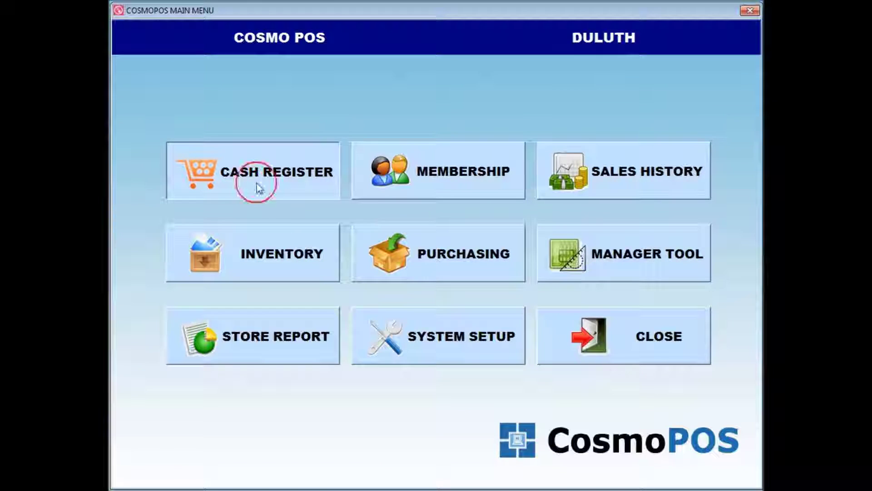
{"action": "left_click", "coordinate": [600, 185]}
{"action": "left_click", "coordinate": [601, 224]}
{"action": "left_click", "coordinate": [601, 225]}
{"action": "left_click", "coordinate": [600, 266]}
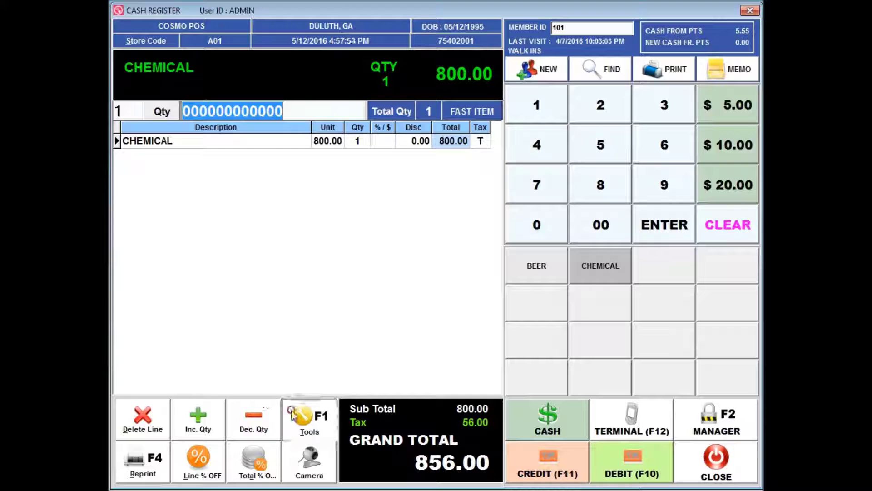
Step: Save the CHEMICAL order with the note "0512 hold" and close the cash register
{"action": "left_click", "coordinate": [293, 414]}
{"action": "left_click", "coordinate": [220, 189]}
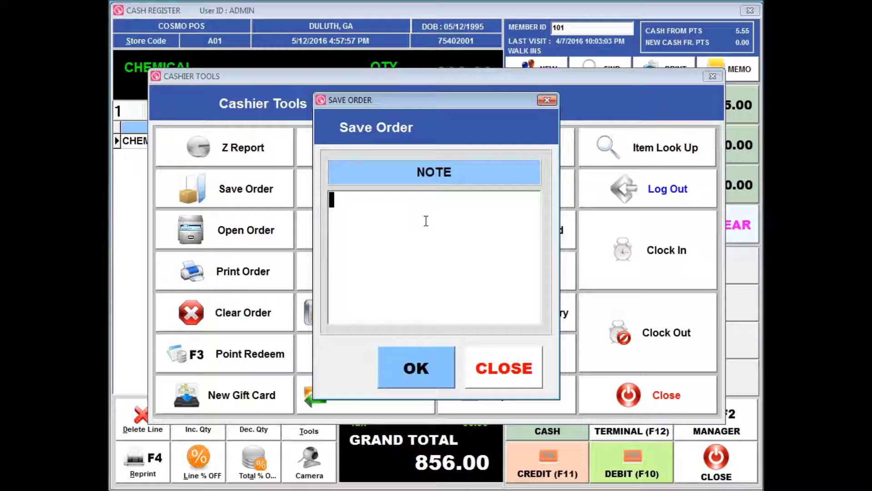
{"action": "type", "text": "0512 ho;"}
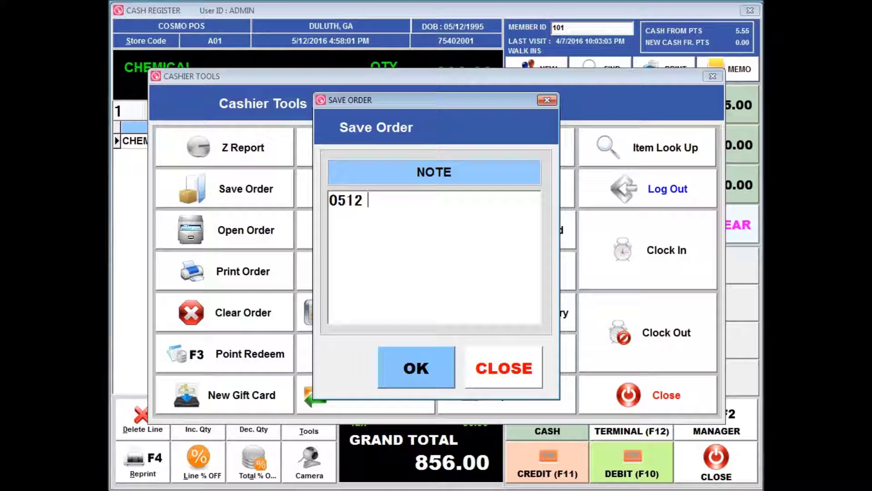
{"action": "key", "text": "BackSpace"}
{"action": "type", "text": "ld"}
{"action": "left_click", "coordinate": [423, 358]}
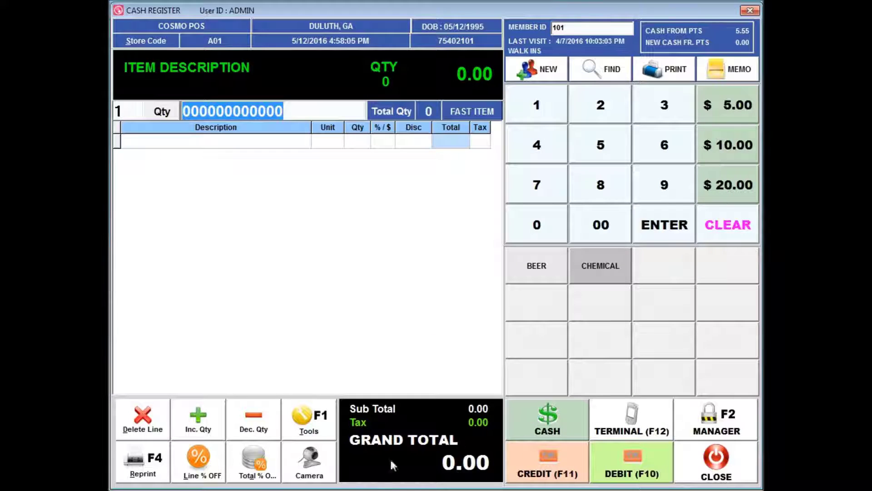
{"action": "left_click", "coordinate": [684, 462]}
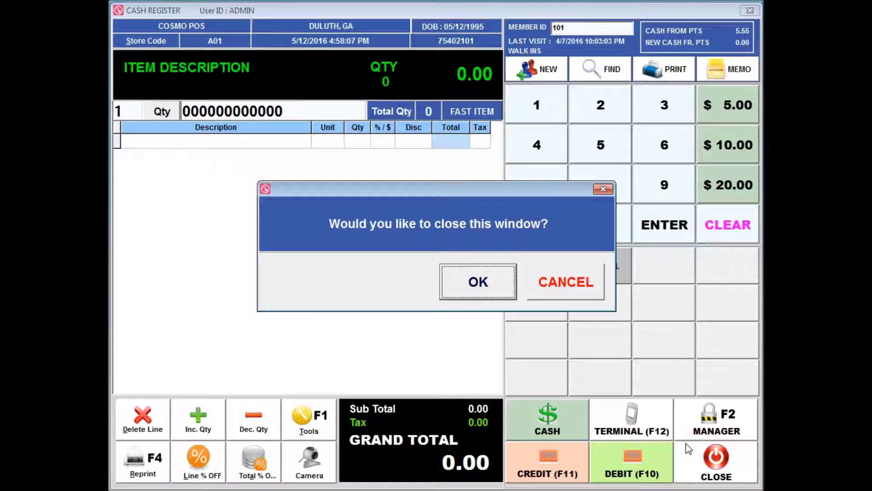
{"action": "left_click", "coordinate": [499, 290]}
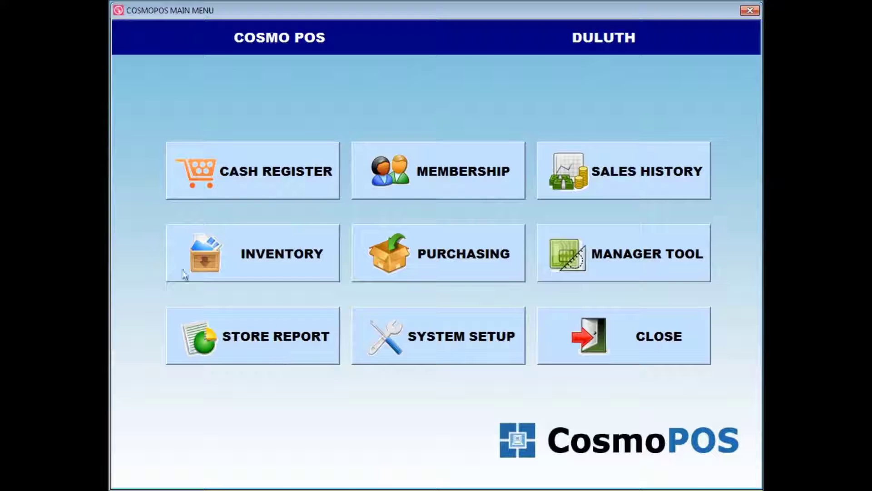
Step: Return to inventory management and look up the order with the remark "0512 hold" among the open orders dated 5/12/2016
{"action": "left_click", "coordinate": [224, 263]}
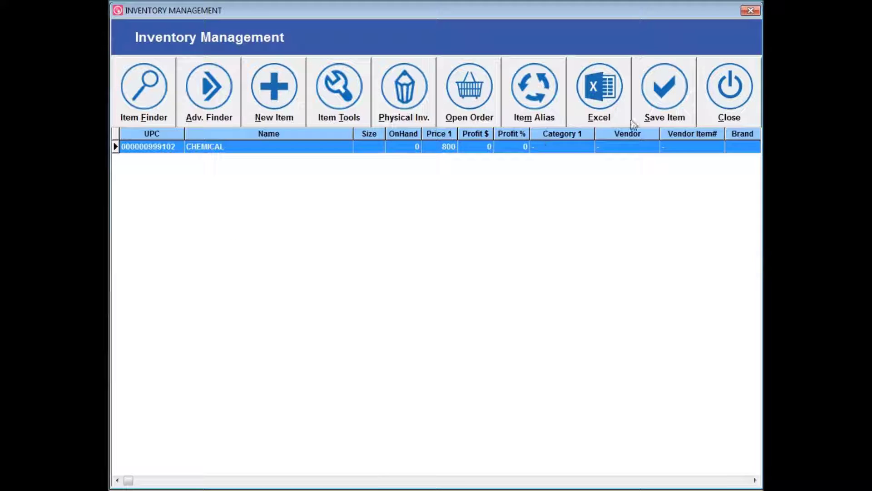
{"action": "left_click", "coordinate": [468, 107]}
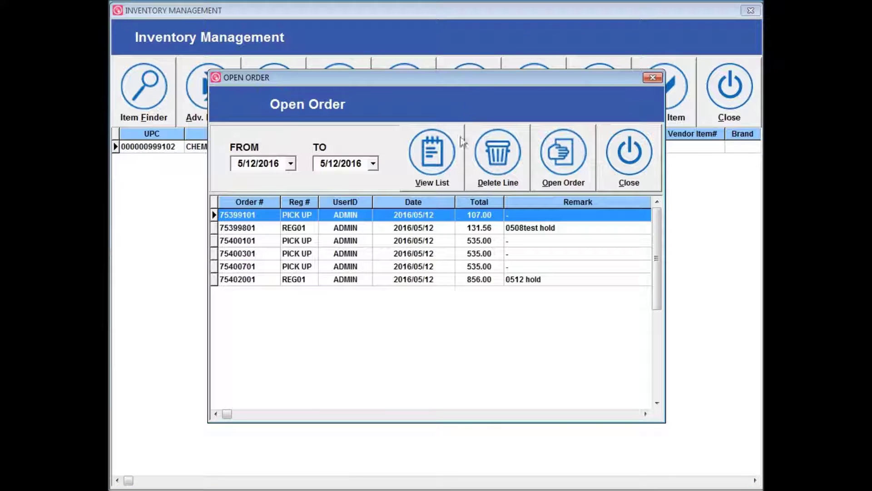
{"action": "left_click", "coordinate": [328, 280]}
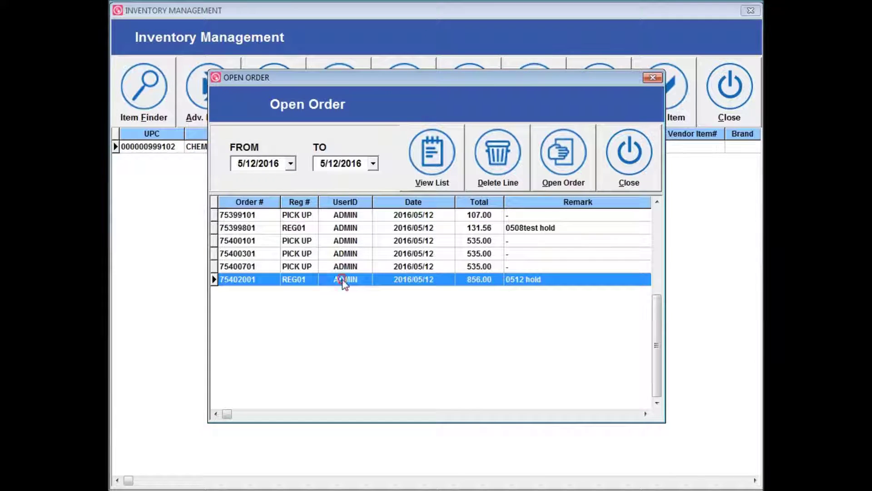
{"action": "double_click", "coordinate": [343, 276]}
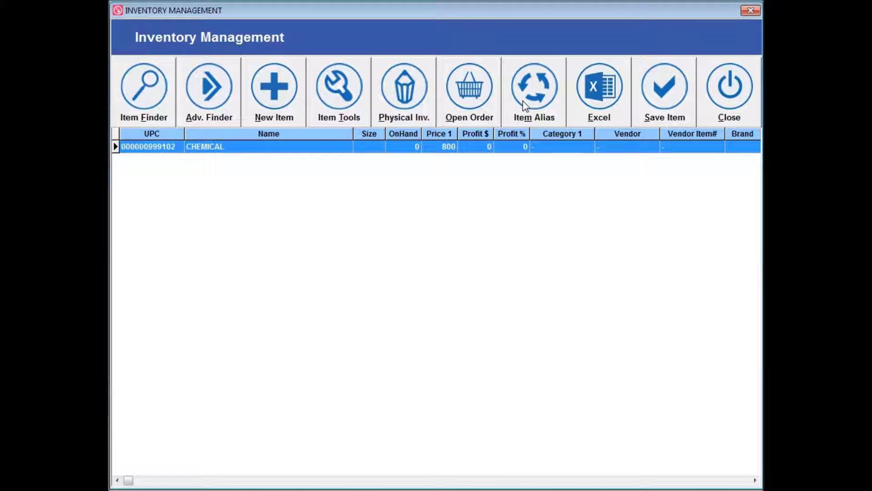
{"action": "left_click", "coordinate": [544, 103]}
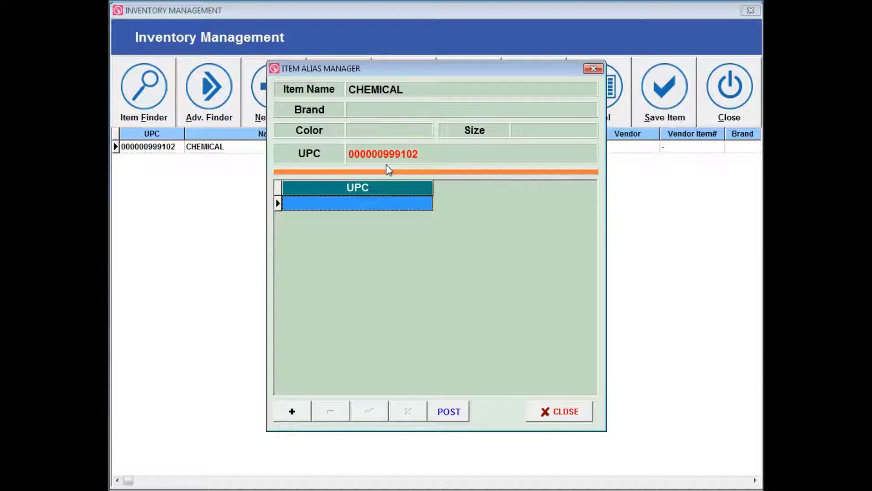
{"action": "left_click", "coordinate": [382, 203]}
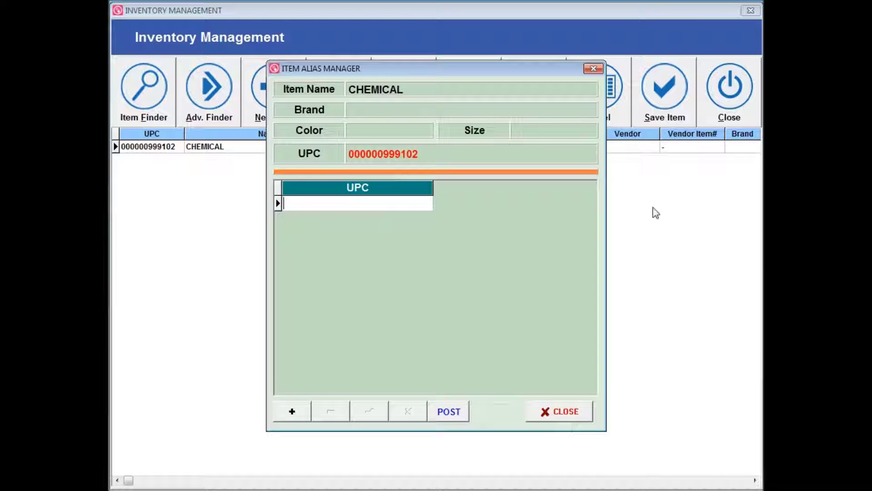
{"action": "type", "text": "000000099913211"}
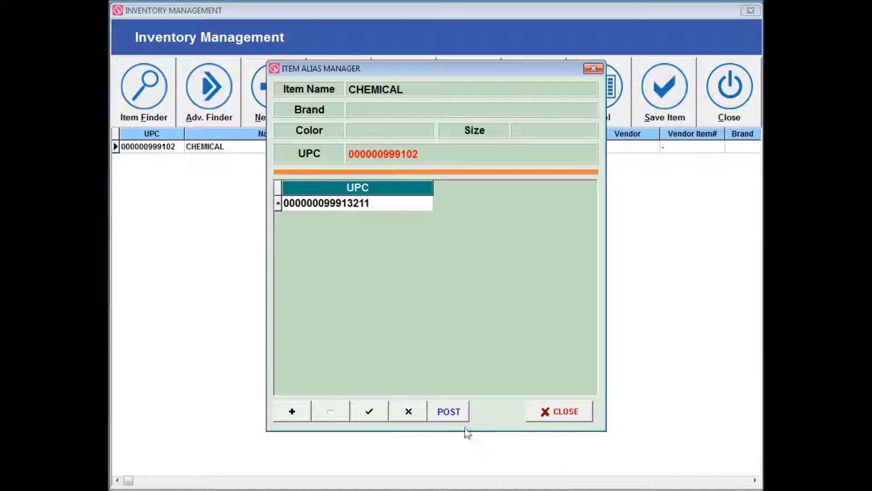
{"action": "left_click", "coordinate": [363, 417]}
{"action": "left_click", "coordinate": [449, 411]}
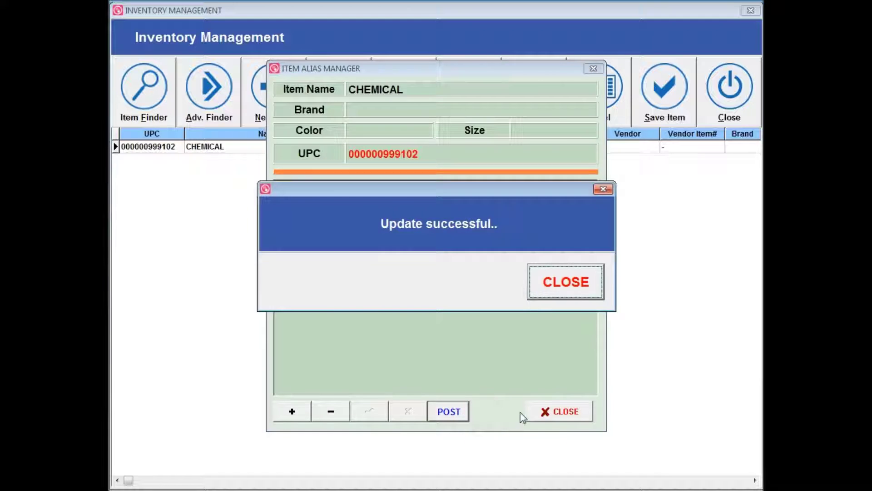
{"action": "left_click", "coordinate": [568, 289]}
{"action": "left_click", "coordinate": [562, 412]}
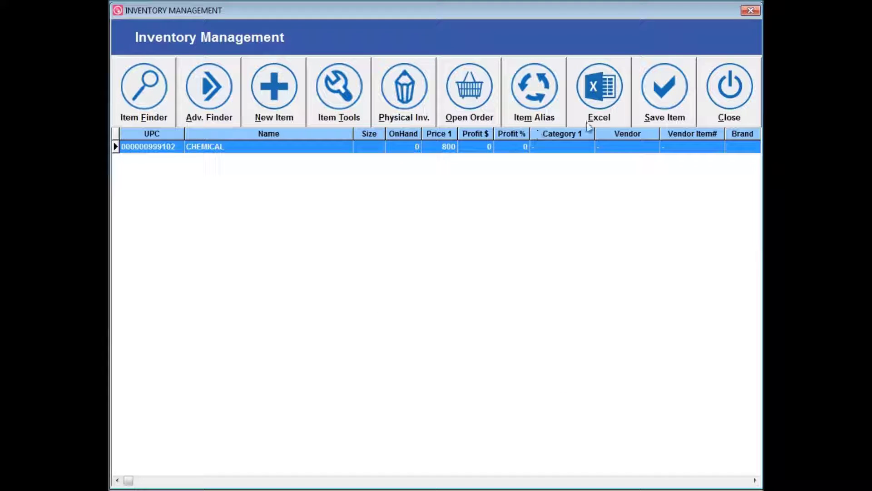